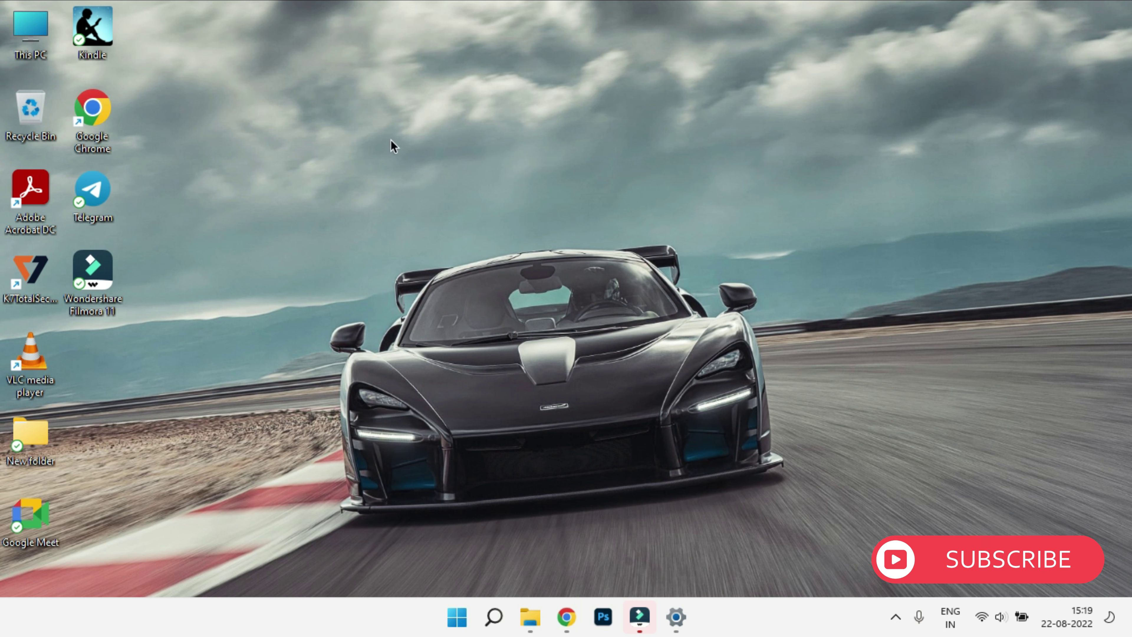
# Step: In the Personalization color settings, switch the color mode to Dark and finally to Custom
pyautogui.click(458, 618)
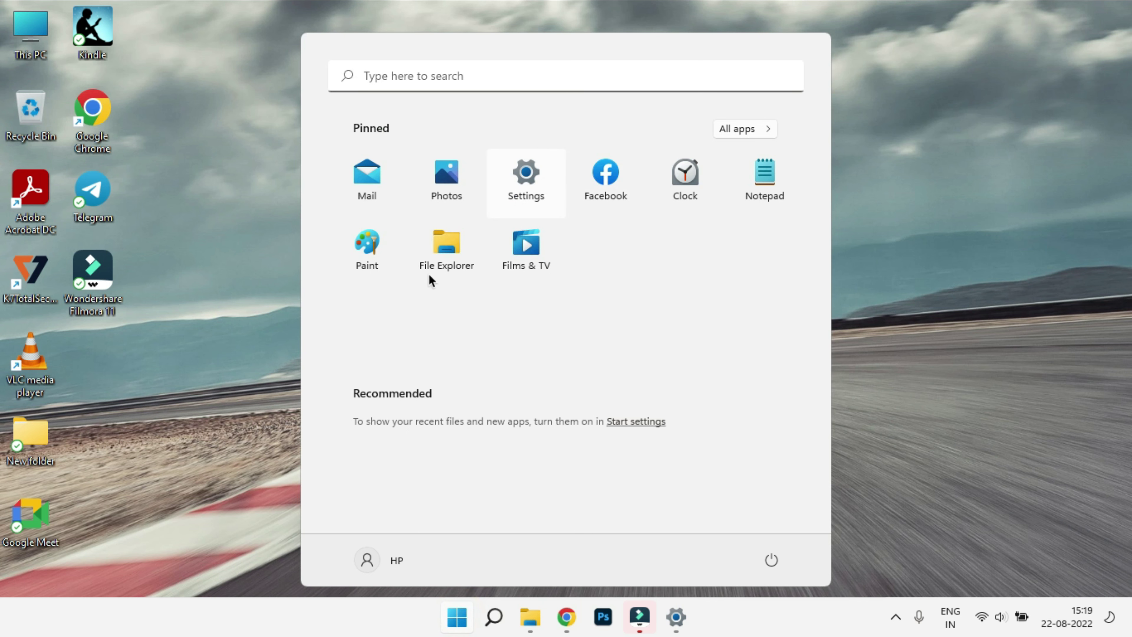
pyautogui.click(247, 261)
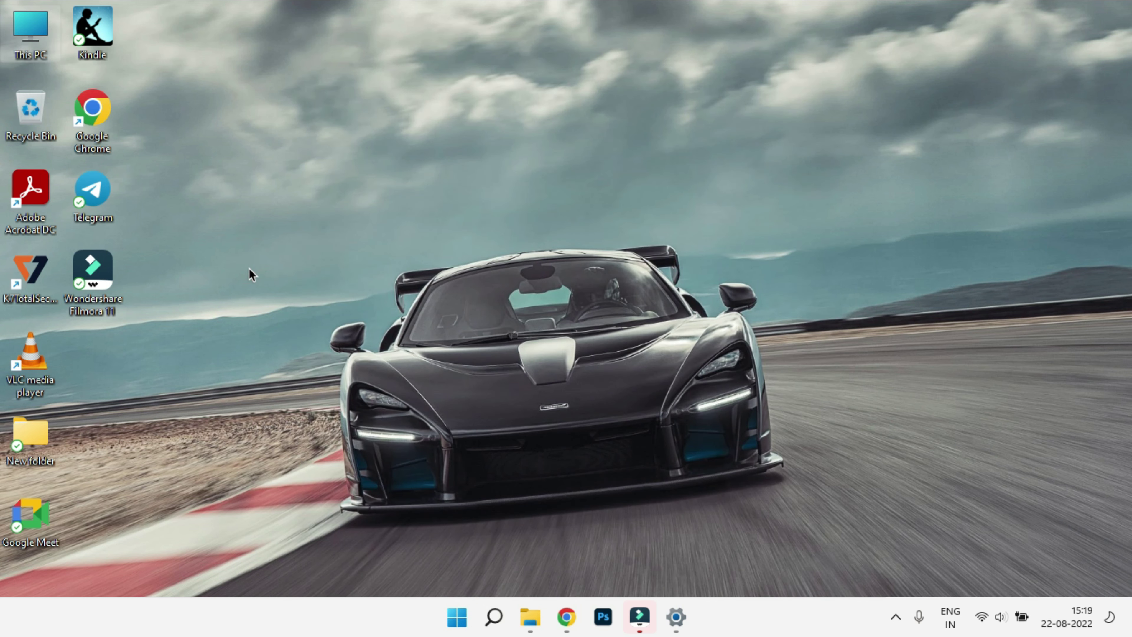
pyautogui.press('super+i')
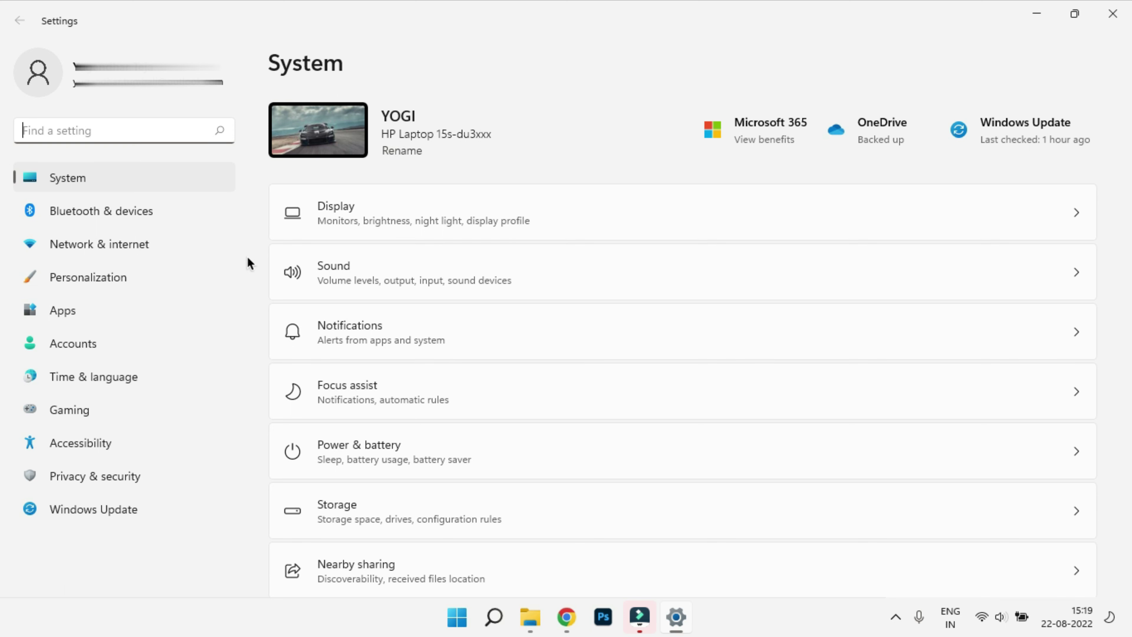
pyautogui.click(92, 278)
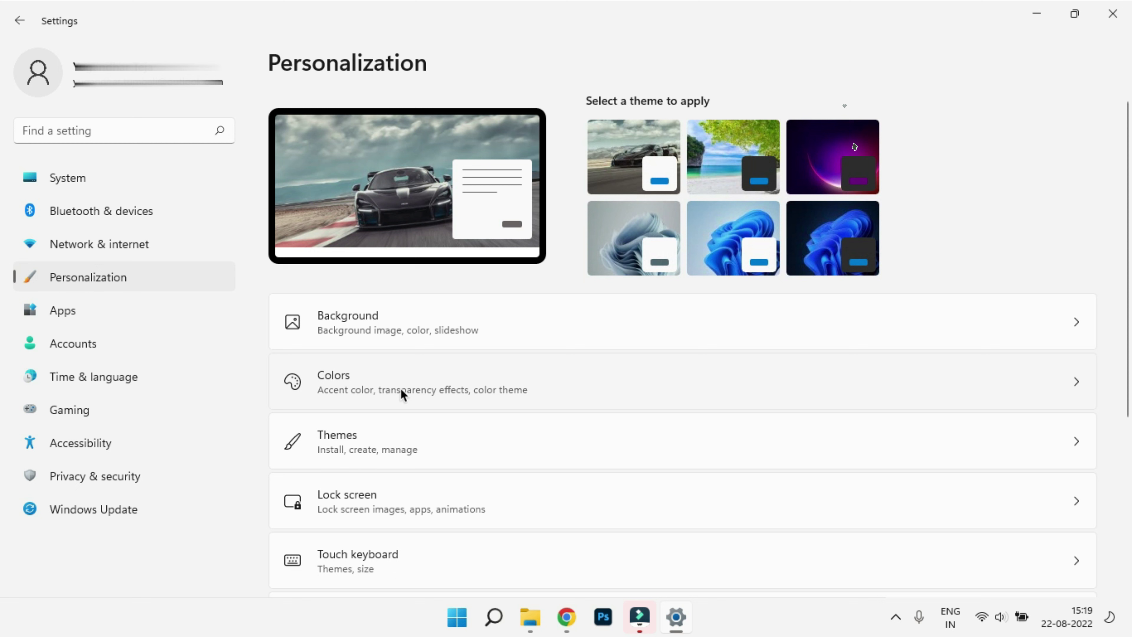
pyautogui.click(630, 400)
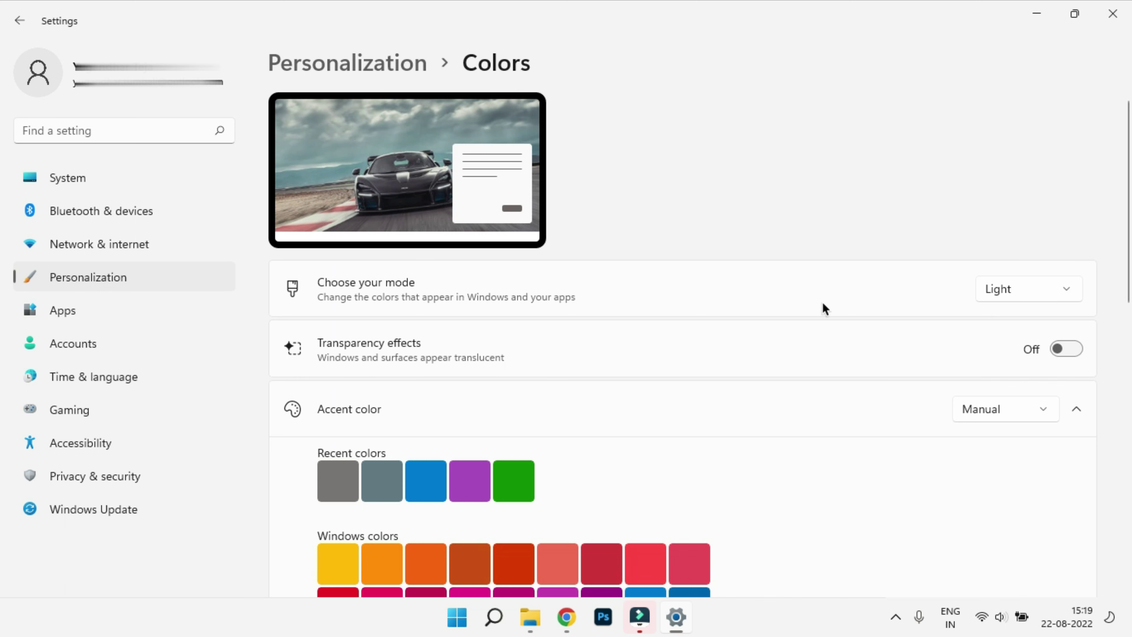
pyautogui.click(1036, 292)
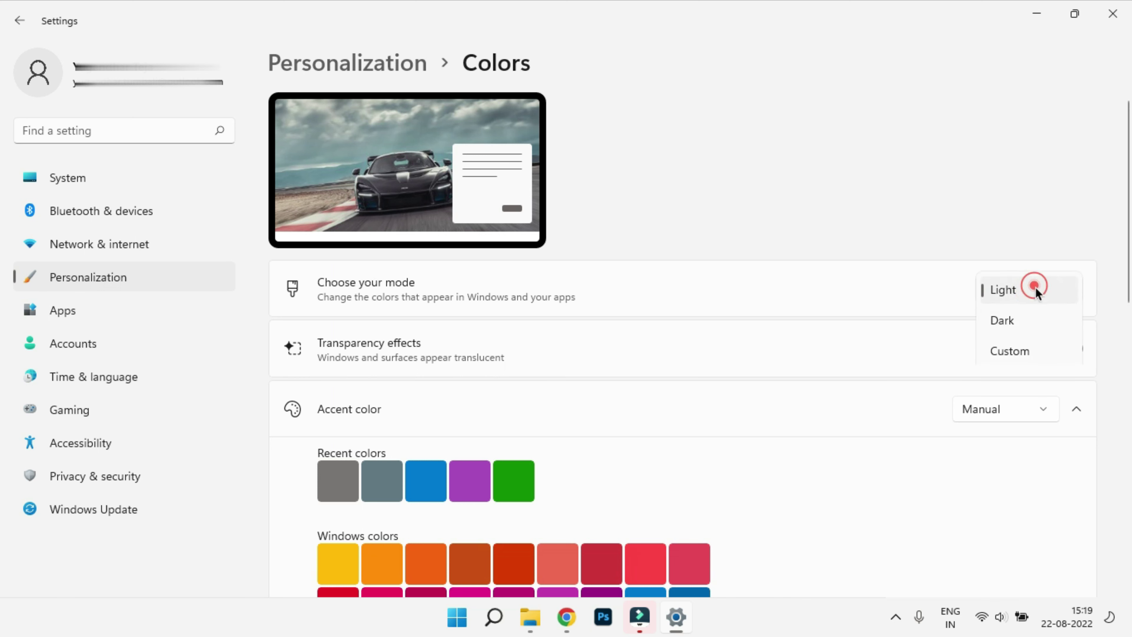
pyautogui.click(1016, 320)
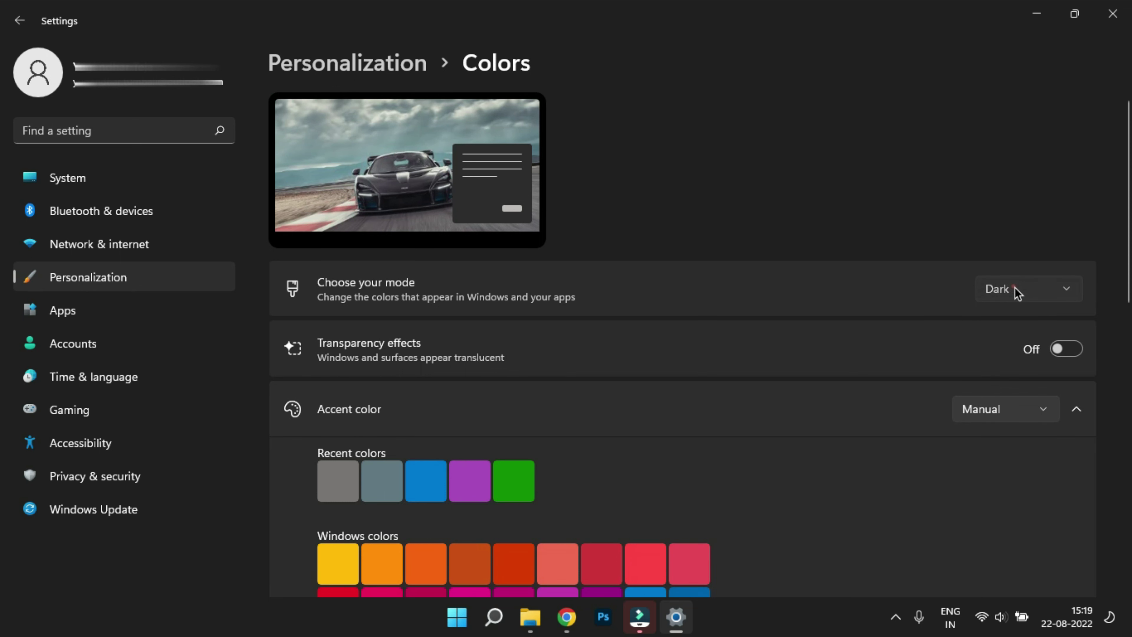
pyautogui.click(1017, 292)
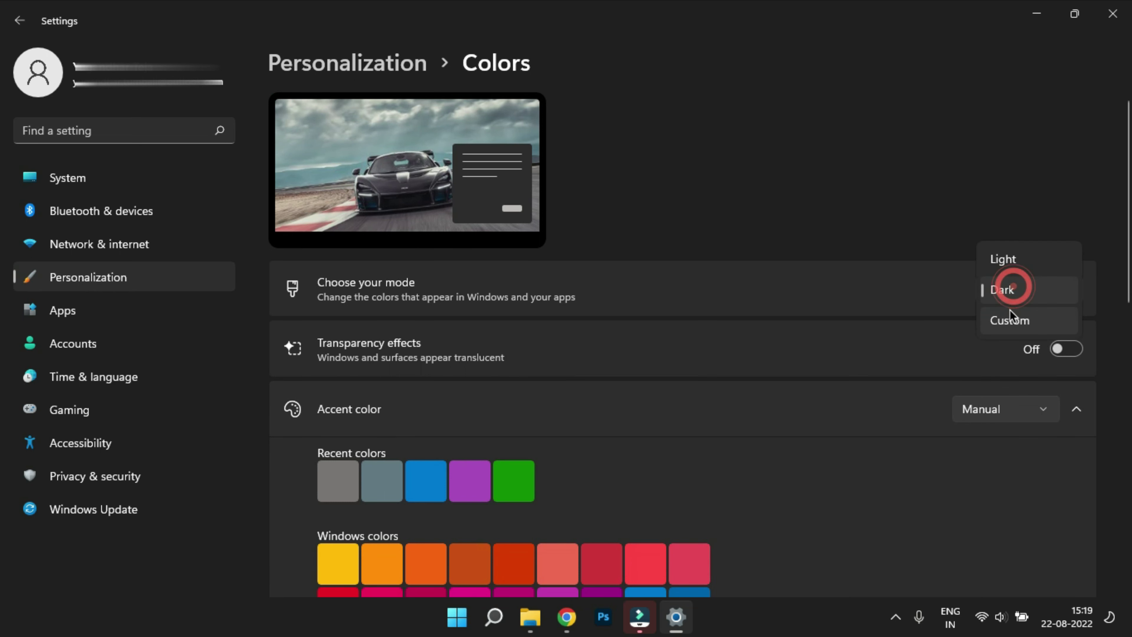
pyautogui.click(1012, 321)
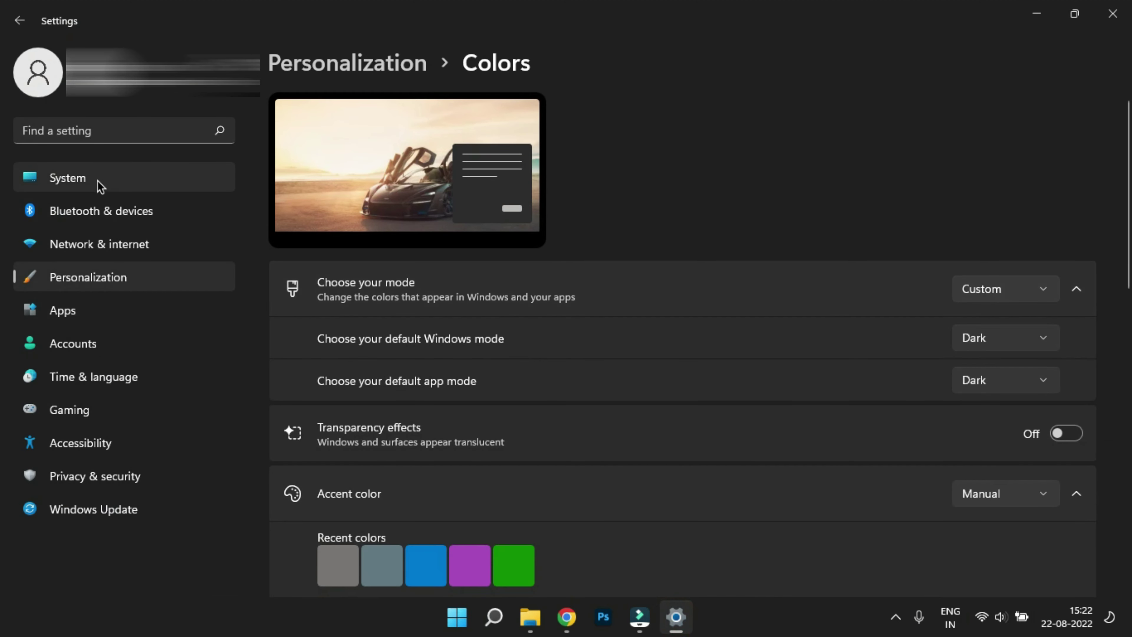
# Step: Turn on Night light in the system display settings
pyautogui.click(98, 183)
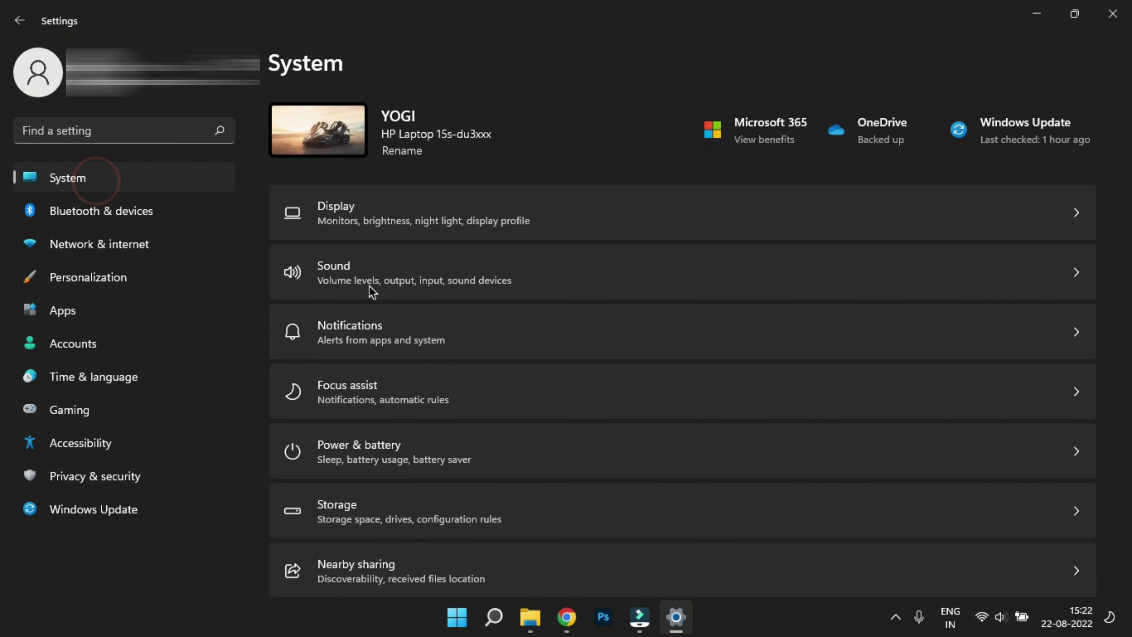
pyautogui.click(409, 220)
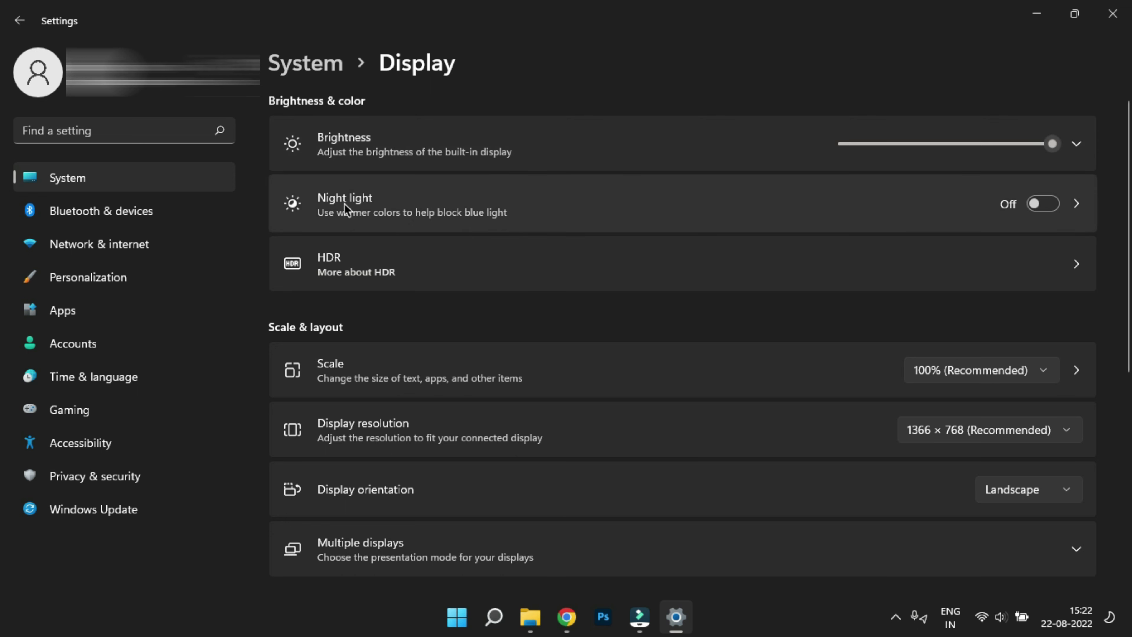
pyautogui.click(1041, 203)
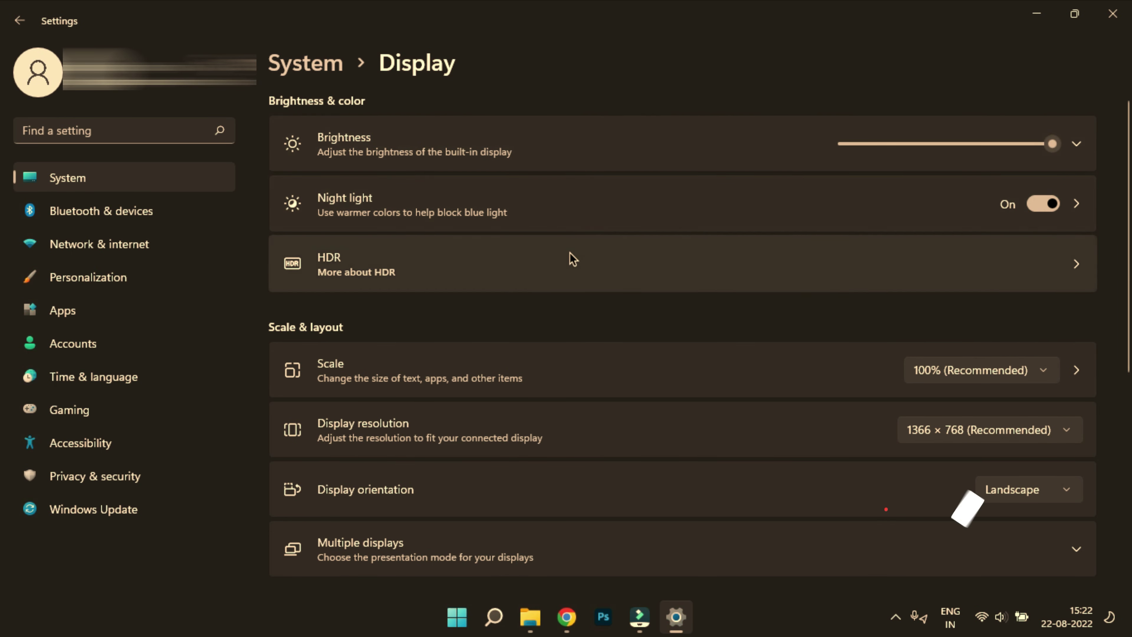
# Step: Open the Night light options and lower the strength to 4 before raising it to about mid-range
pyautogui.click(623, 207)
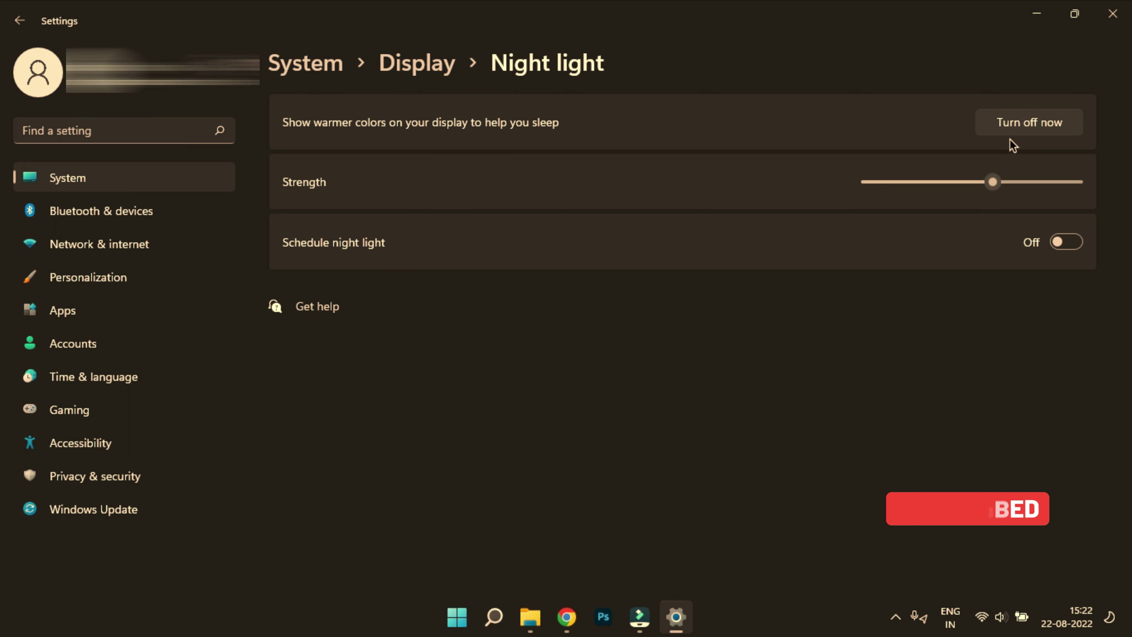
pyautogui.moveTo(977, 182); pyautogui.dragTo(879, 186)
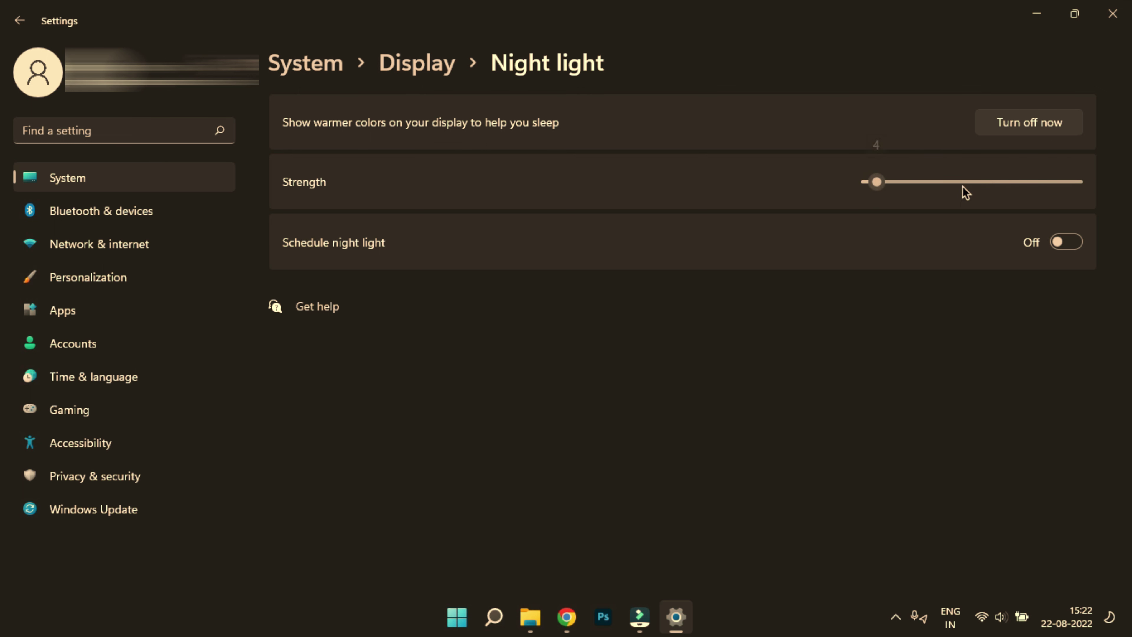
pyautogui.click(974, 187)
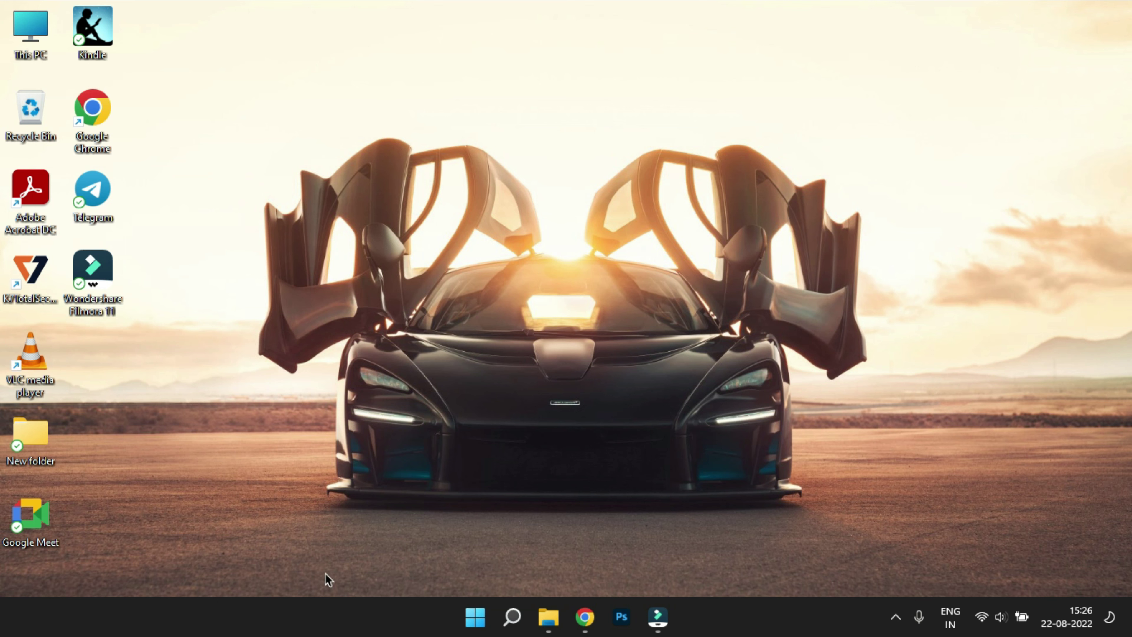
# Step: Turn off personalized ads, language-list content, app-launch tracking and suggested Settings content in the General privacy settings
pyautogui.click(484, 618)
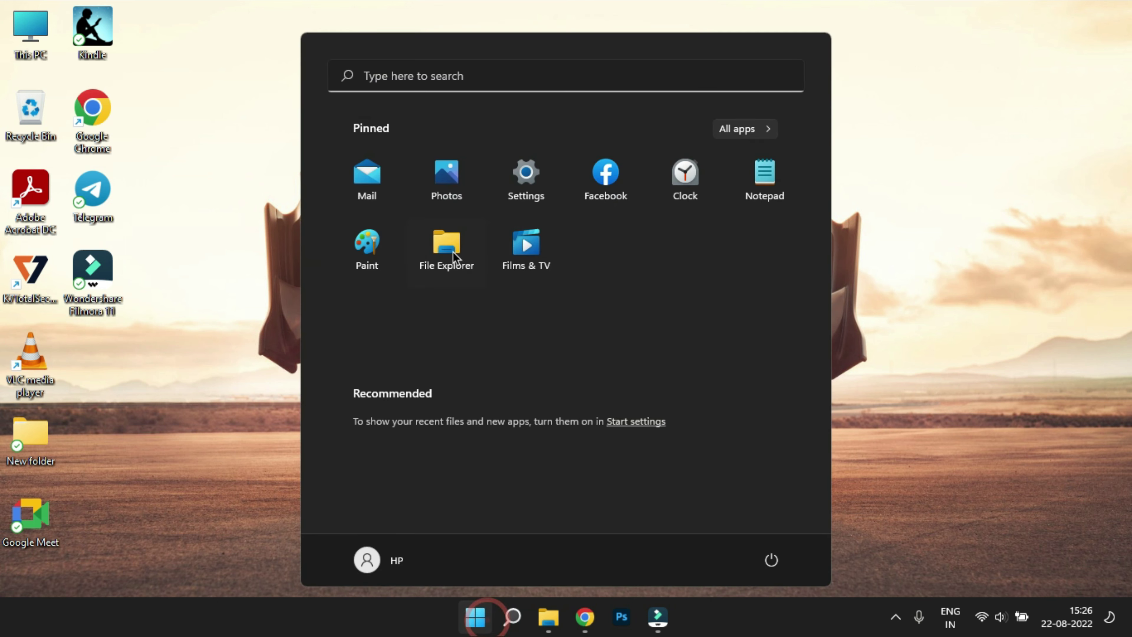
pyautogui.click(508, 172)
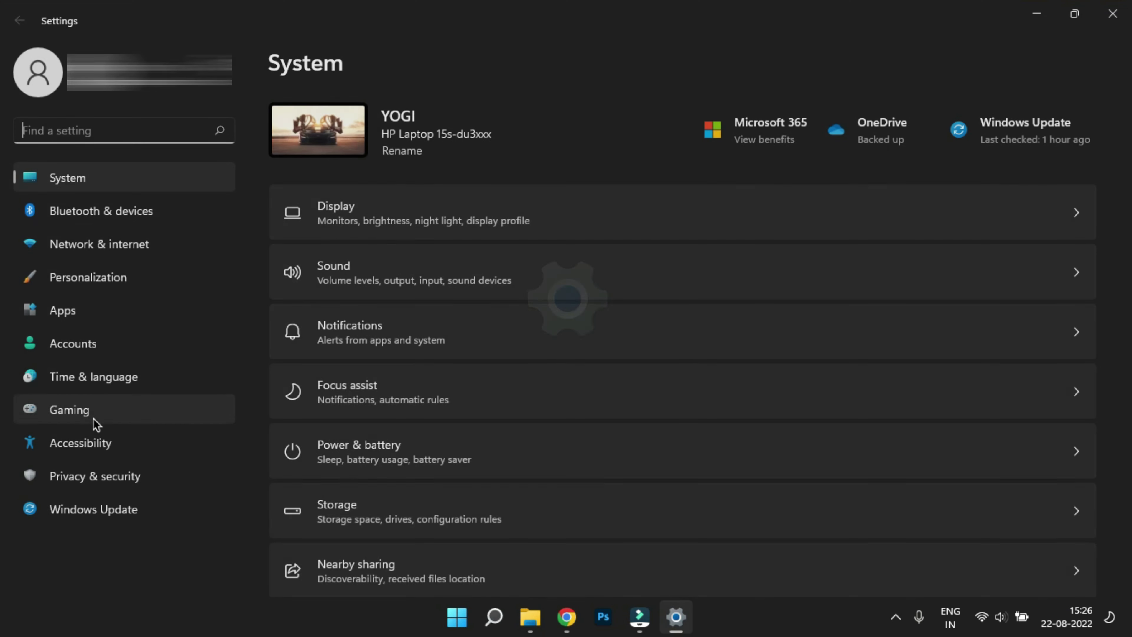
pyautogui.click(142, 483)
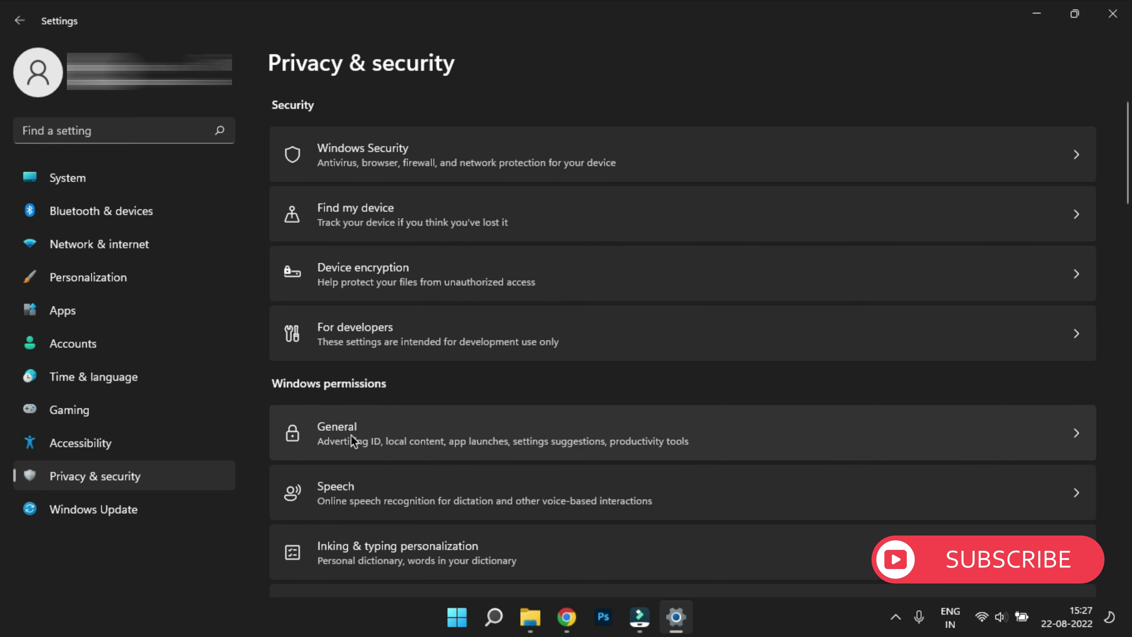
pyautogui.click(673, 435)
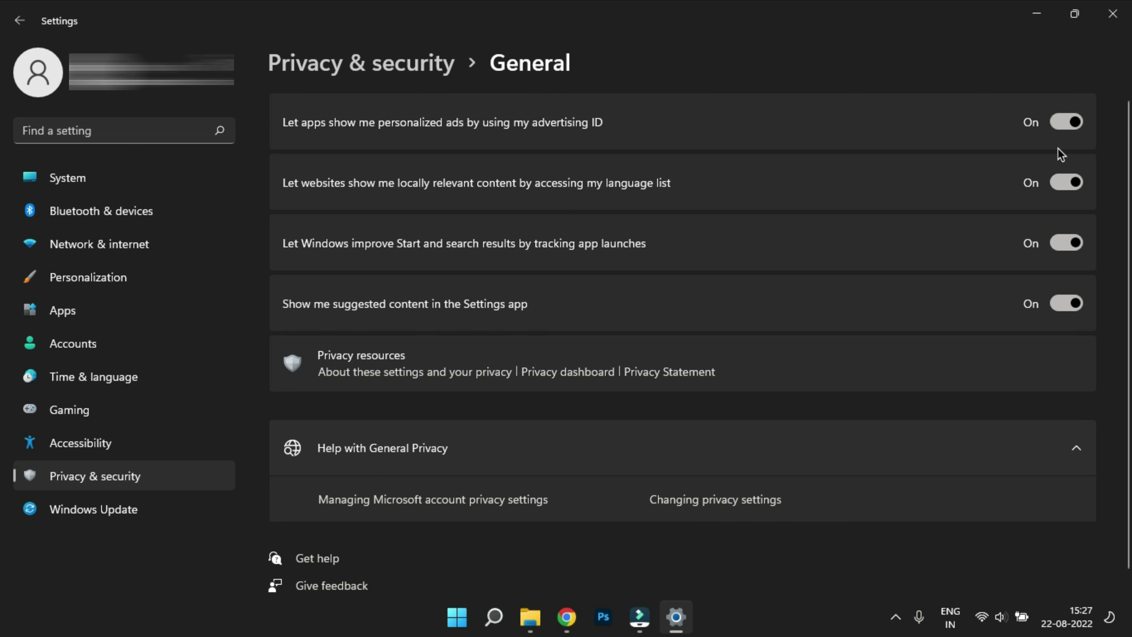
pyautogui.click(1060, 121)
pyautogui.click(1060, 181)
pyautogui.click(1061, 243)
pyautogui.click(1067, 305)
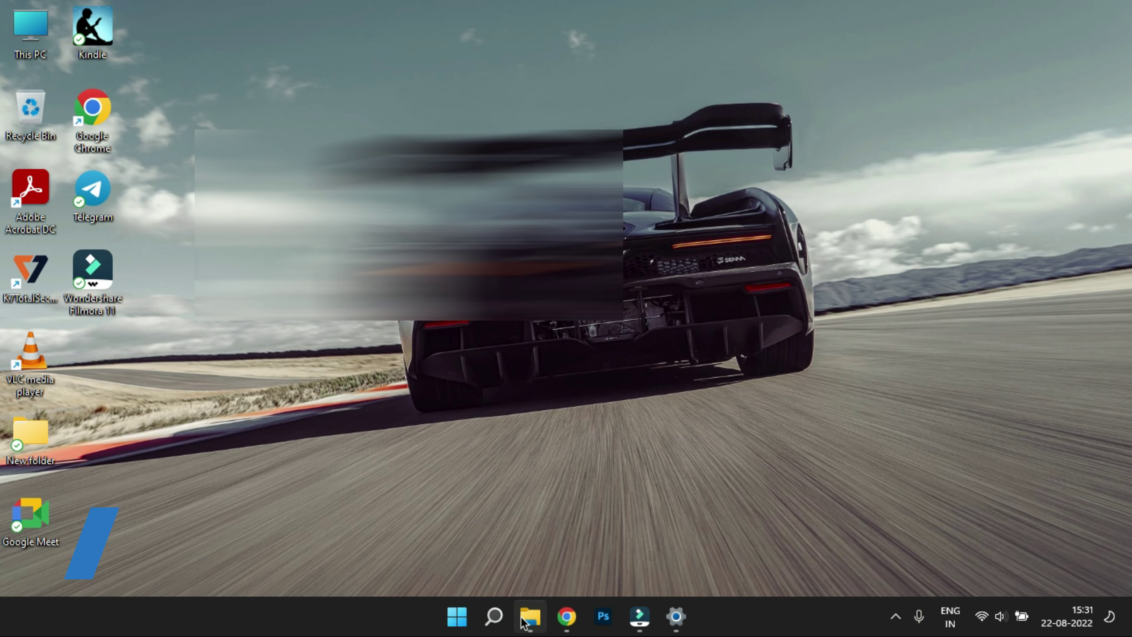
# Step: Examine the context options for the tajmahal video in File Explorer, including Open with and the full list of options
pyautogui.click(526, 617)
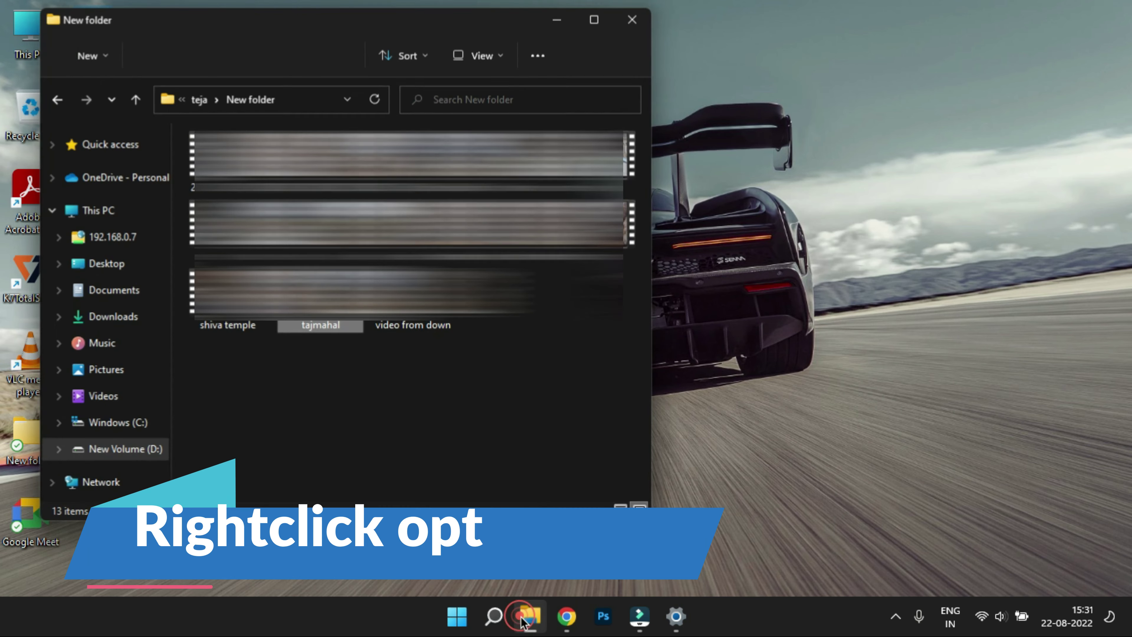
pyautogui.rightClick(375, 400)
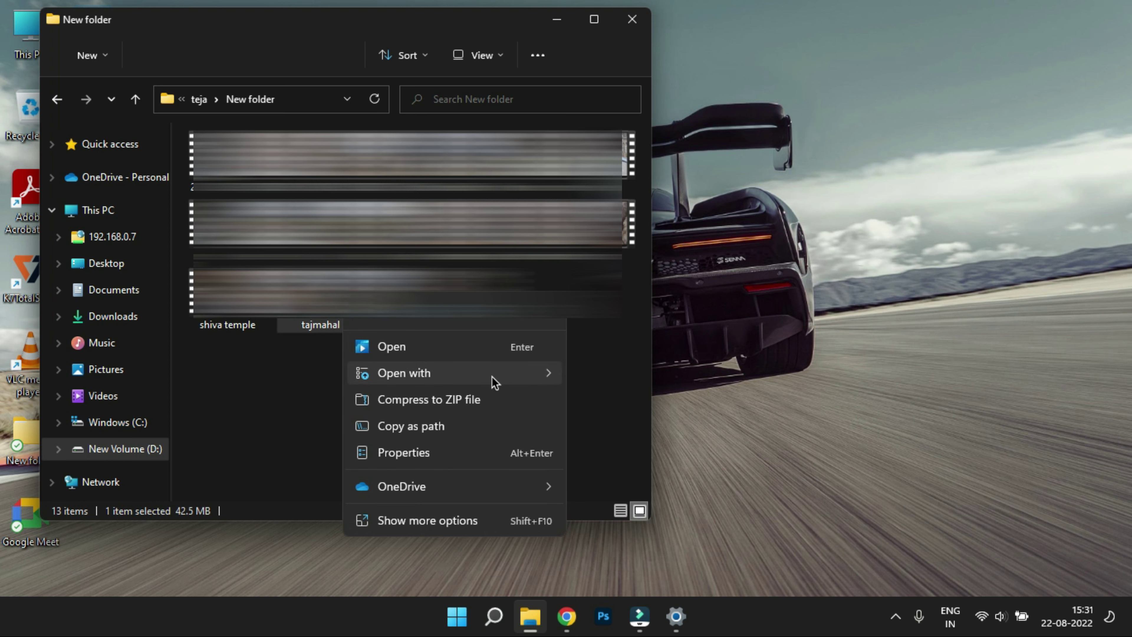
pyautogui.moveTo(493, 381)
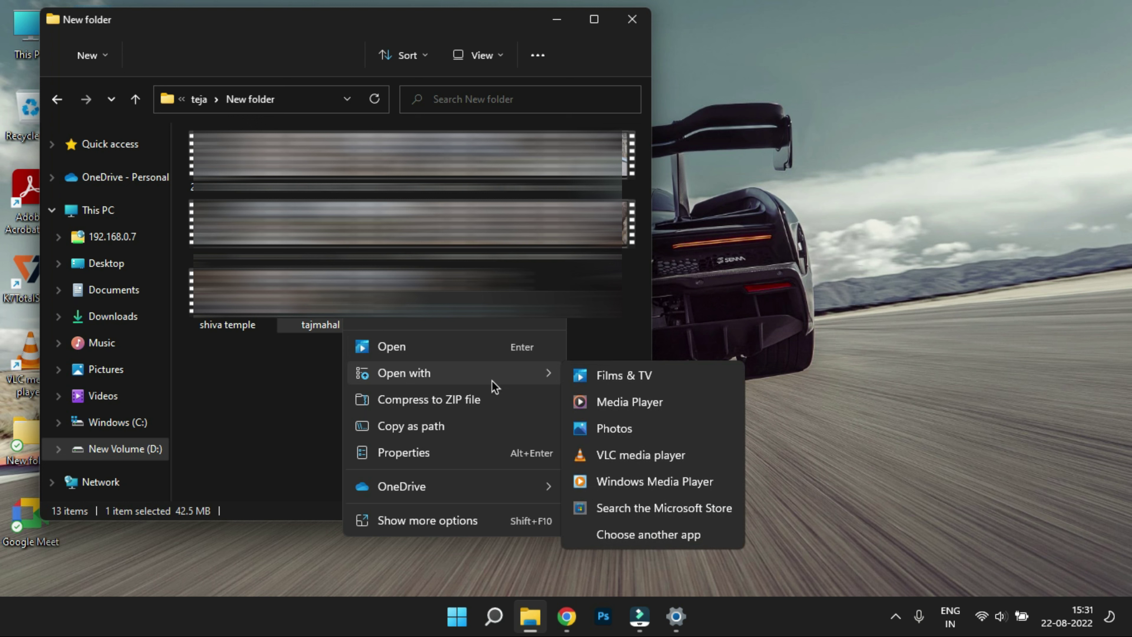
pyautogui.click(410, 527)
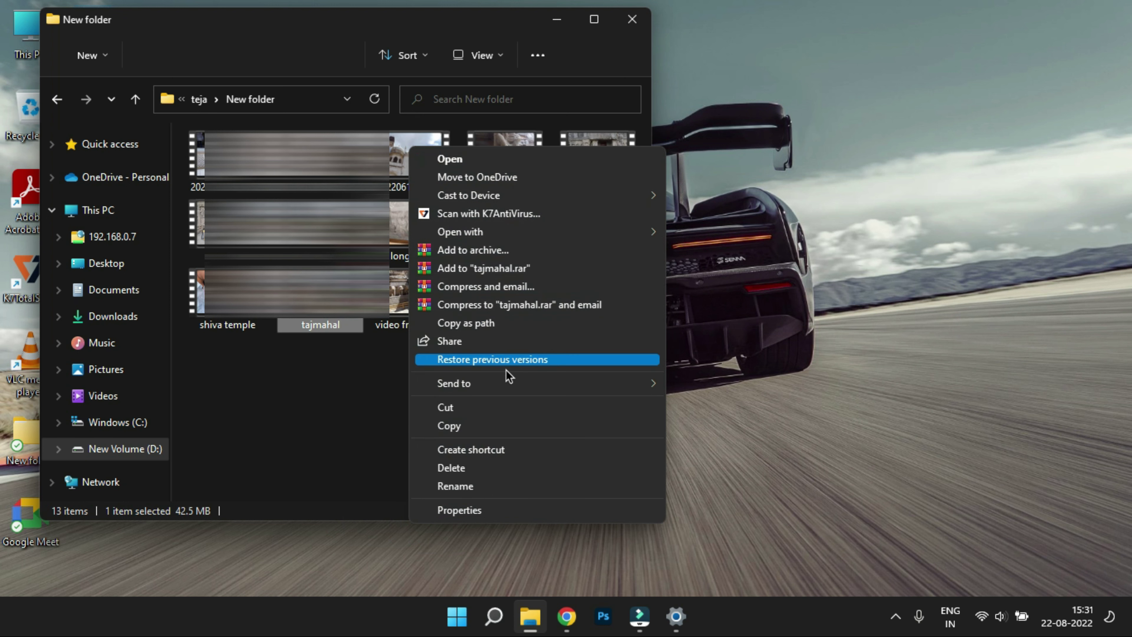
pyautogui.moveTo(508, 393)
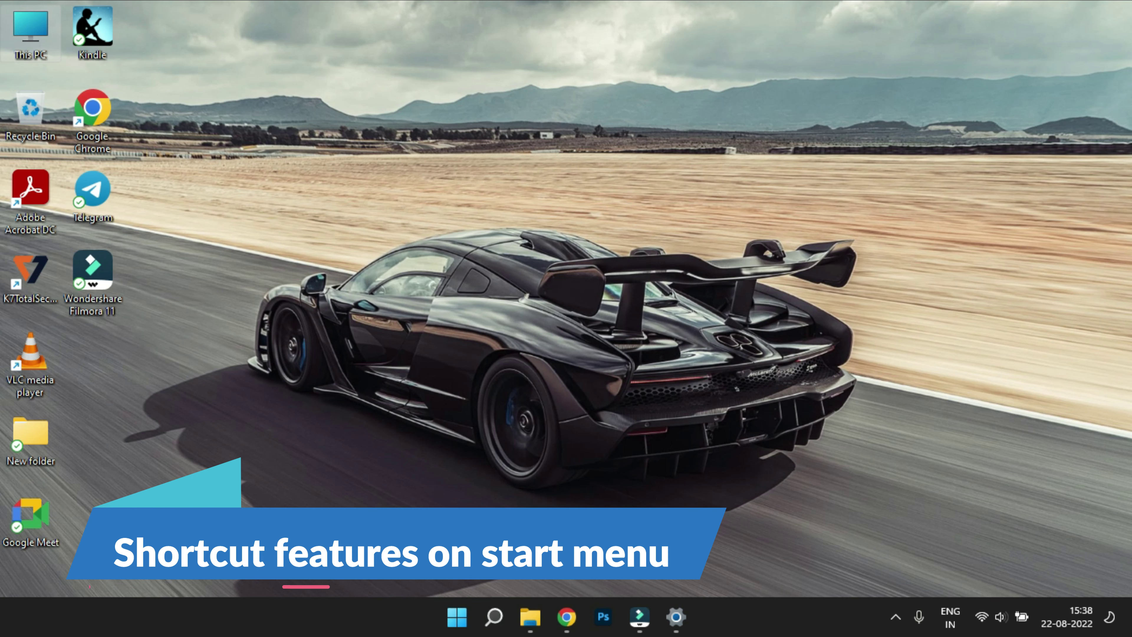
# Step: Show the shortcut list of the Start button
pyautogui.rightClick(459, 622)
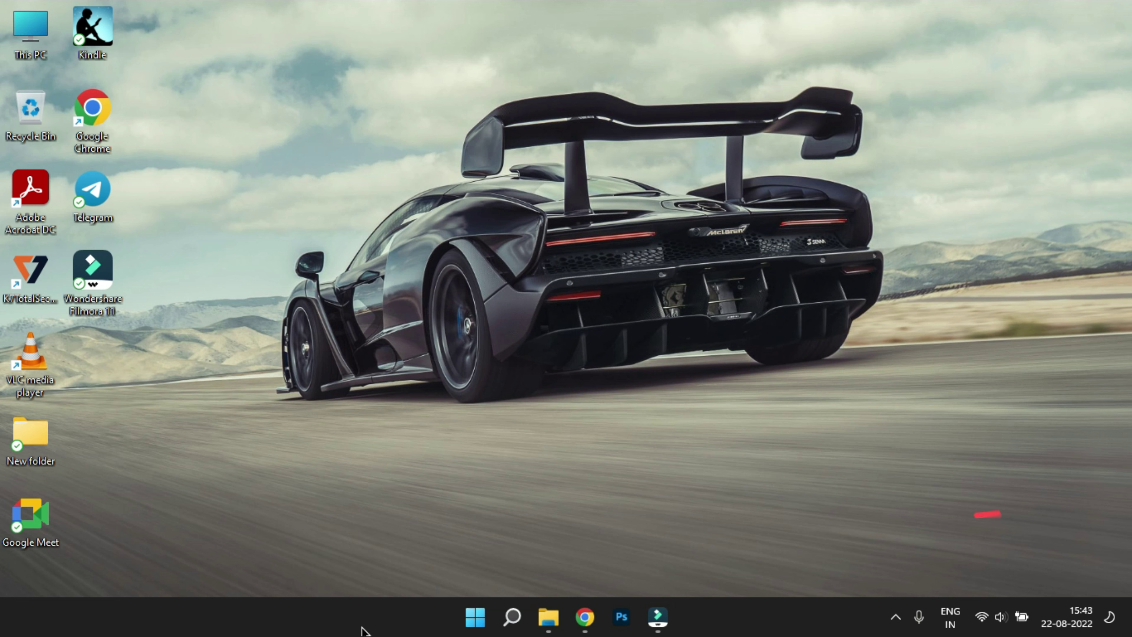
# Step: Open the taskbar settings and expand the Taskbar behaviors section
pyautogui.rightClick(303, 615)
pyautogui.click(371, 583)
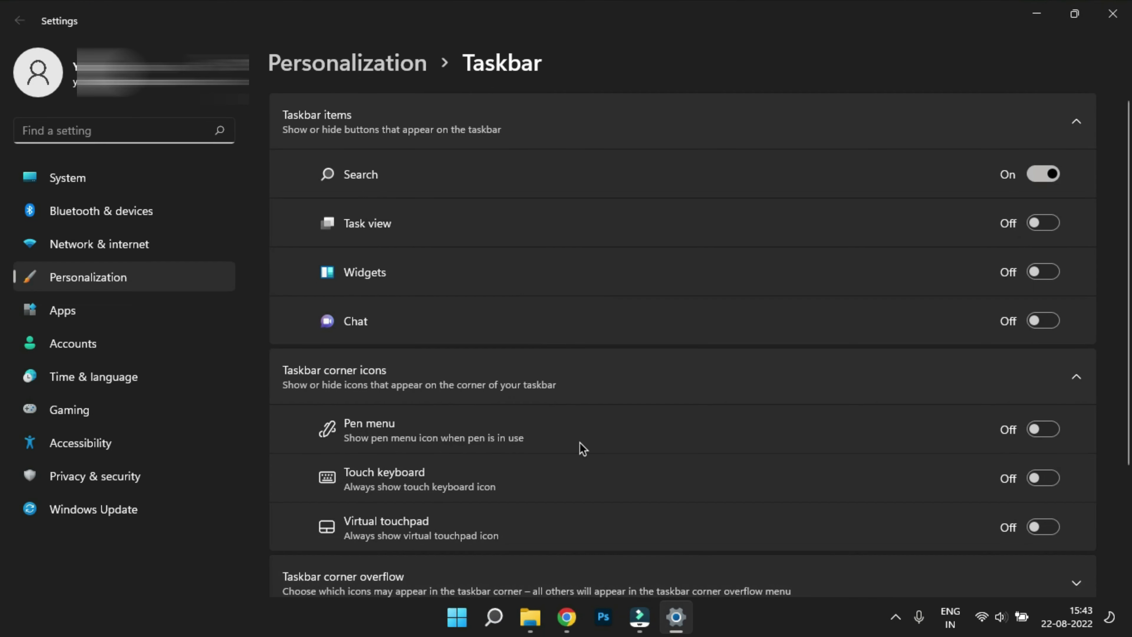
pyautogui.scroll(-3, 579, 446)
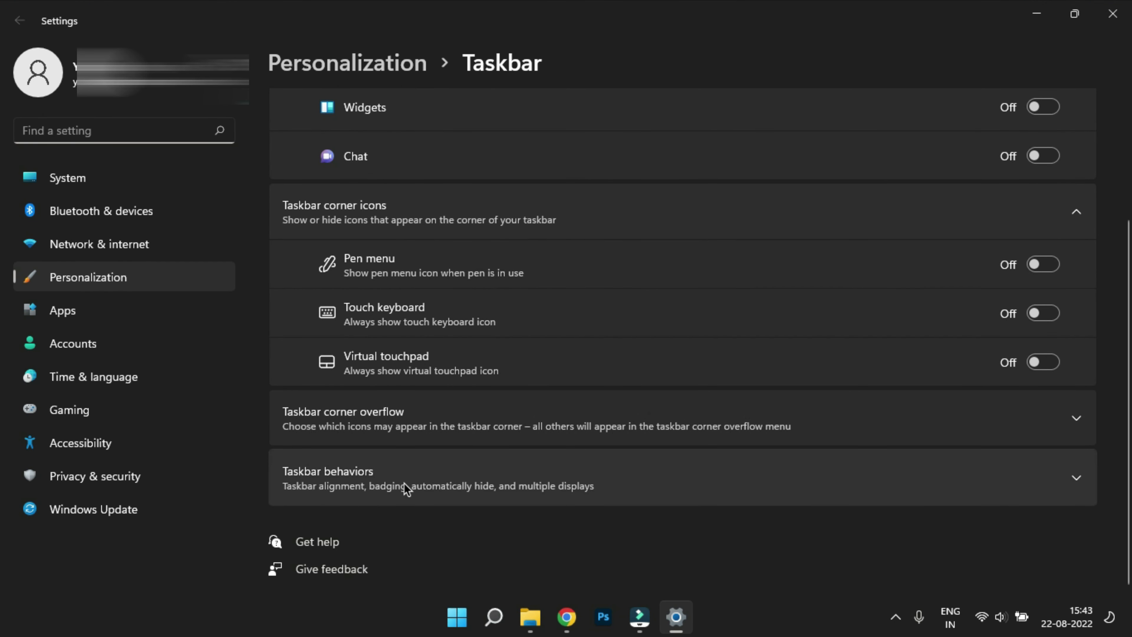
pyautogui.click(699, 484)
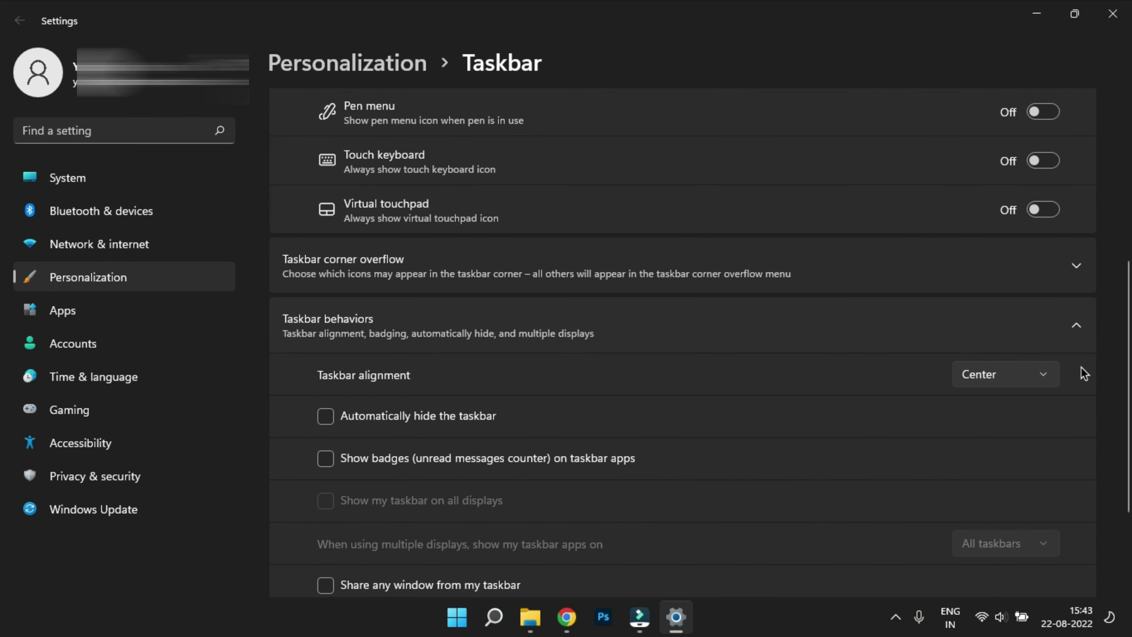
# Step: Change the taskbar alignment to Left and return it to Center
pyautogui.click(1039, 374)
pyautogui.click(1004, 347)
pyautogui.click(1012, 374)
pyautogui.click(998, 404)
# Step: Try automatically hiding the taskbar and turn the option off again
pyautogui.scroll(-3, 996, 409)
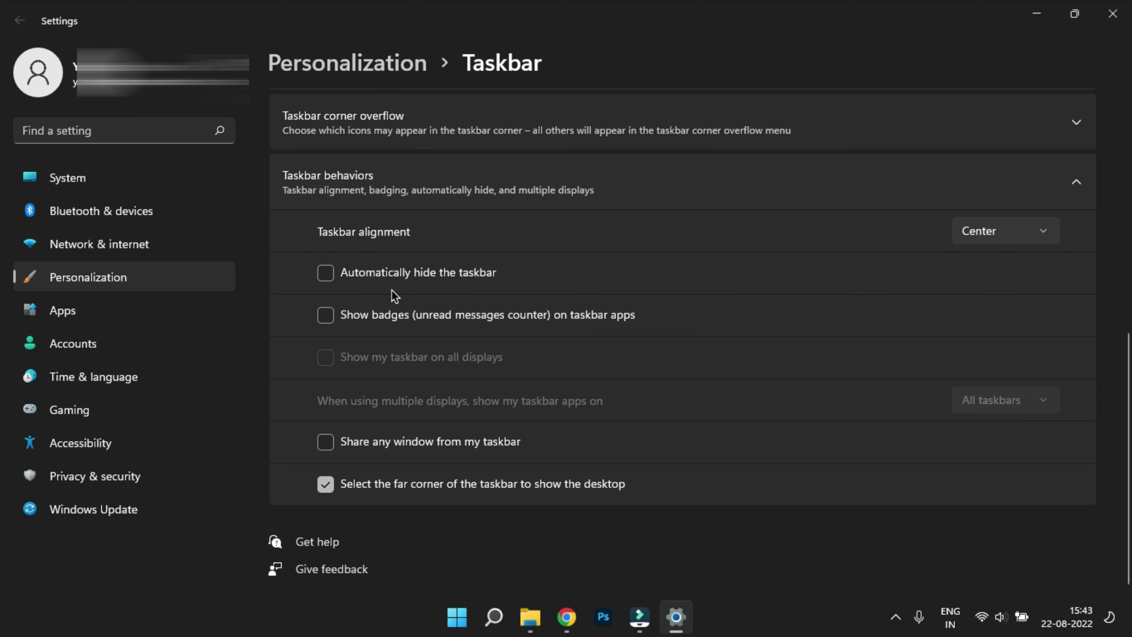
pyautogui.click(326, 274)
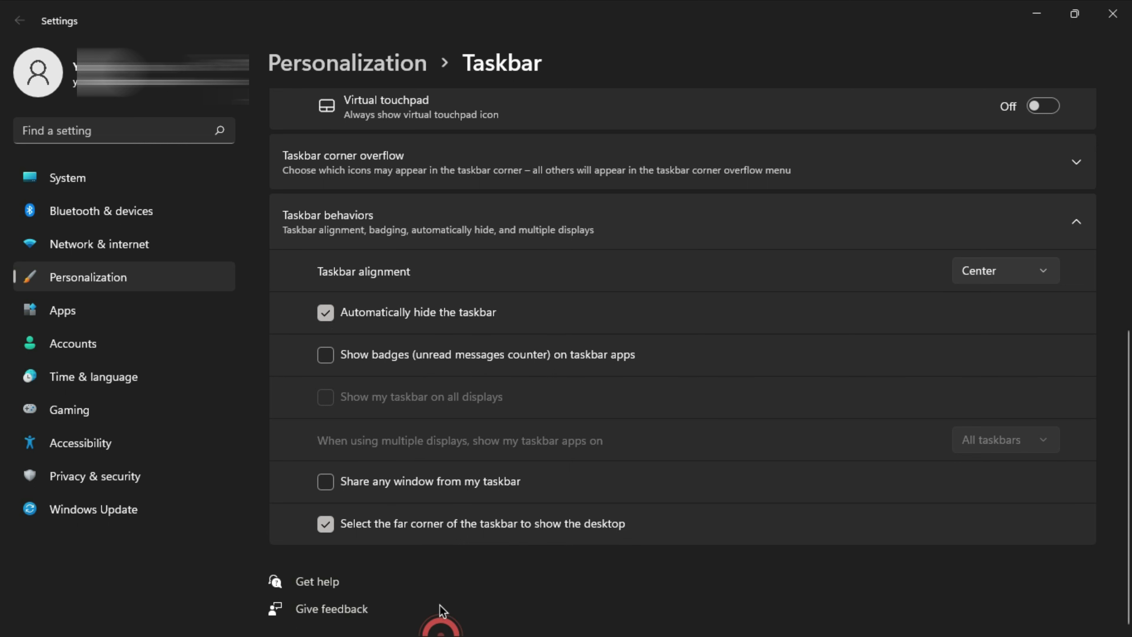
pyautogui.click(326, 313)
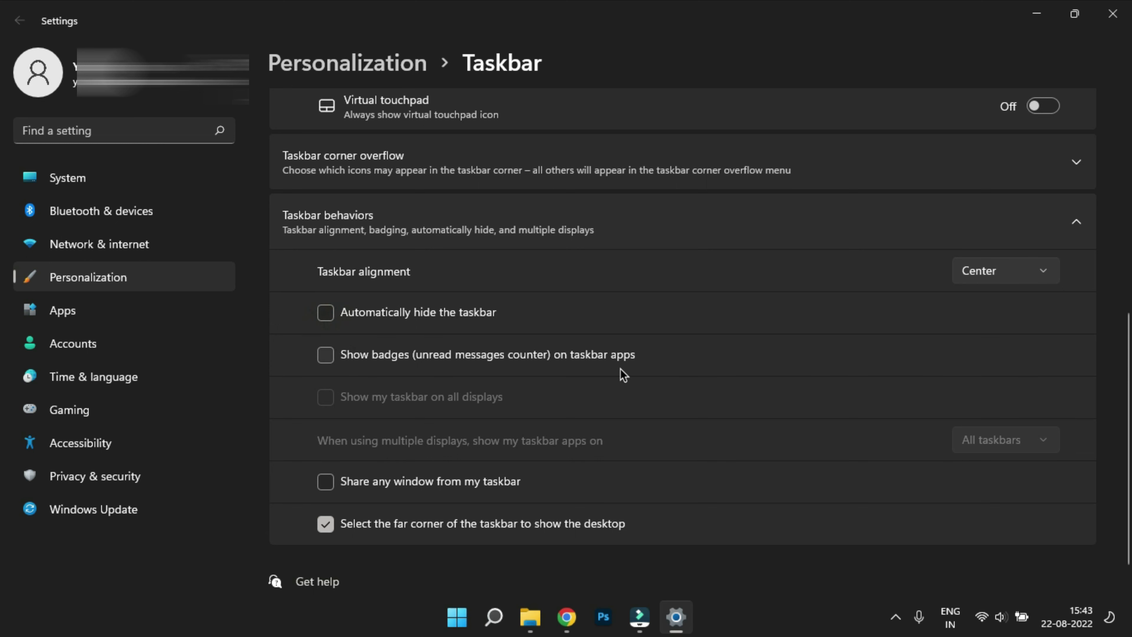
# Step: Toggle unread message badges on taskbar apps, leaving the option on
pyautogui.click(332, 362)
pyautogui.click(326, 358)
pyautogui.click(326, 358)
pyautogui.click(326, 358)
pyautogui.click(327, 358)
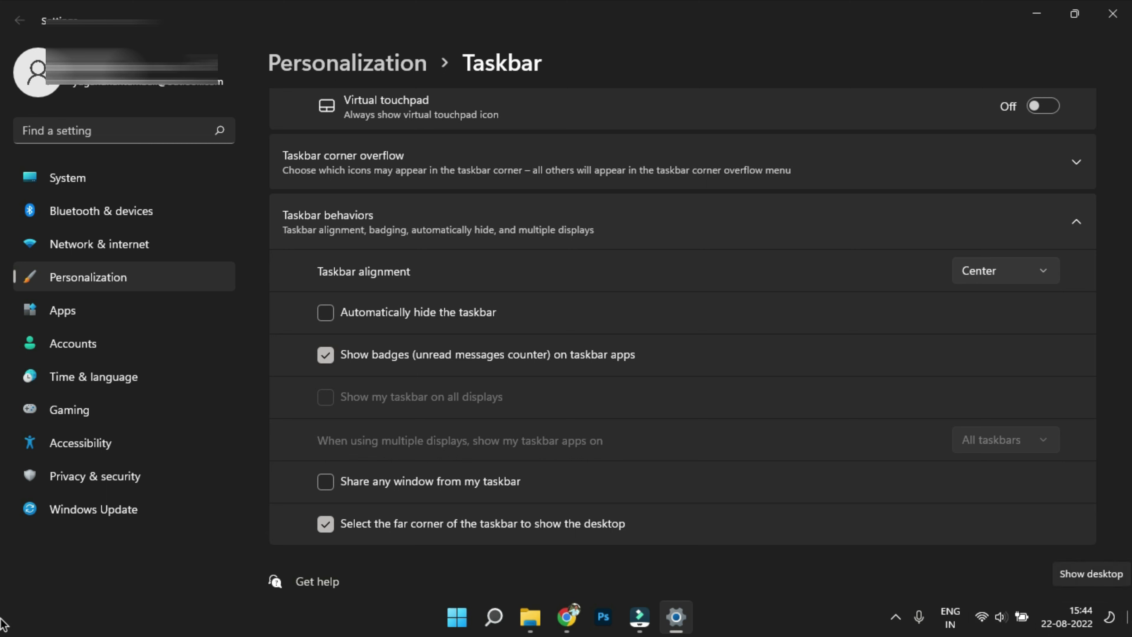
# Step: Show the desktop and open the notification area with the calendar
pyautogui.press('super+d')
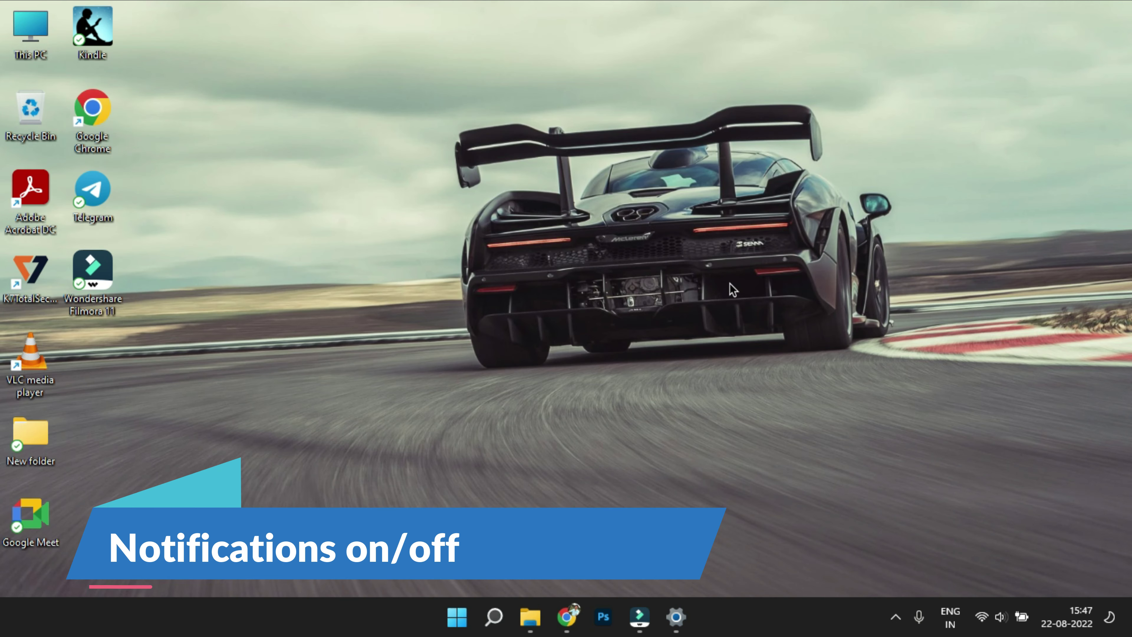
pyautogui.click(1061, 621)
pyautogui.moveTo(907, 177)
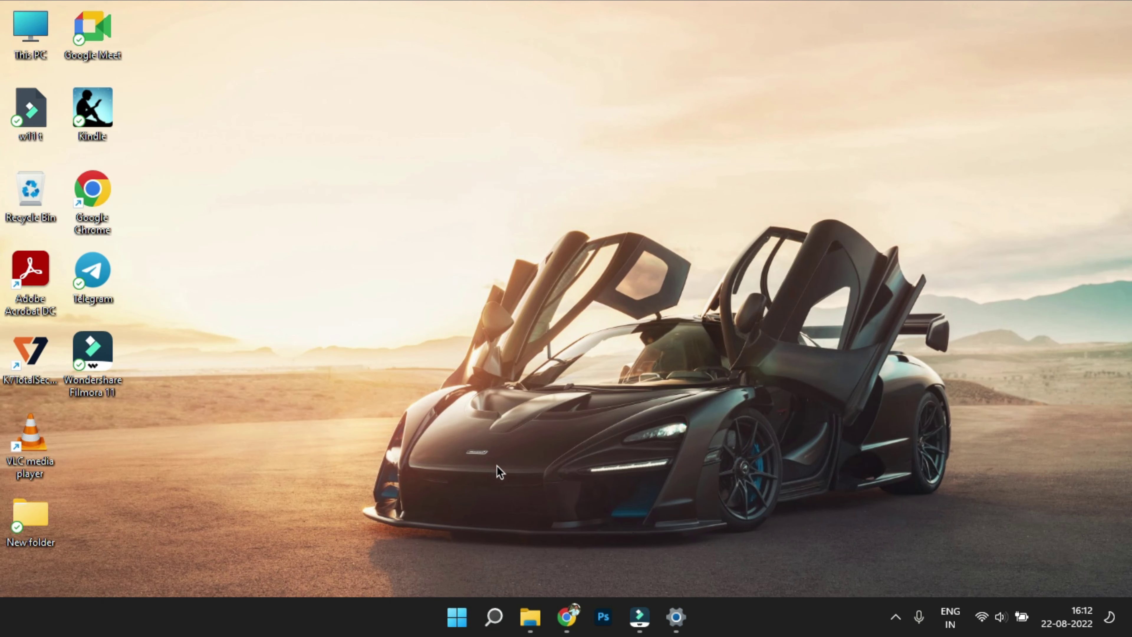
# Step: Open the system notification settings and turn Notifications off and back on
pyautogui.click(675, 616)
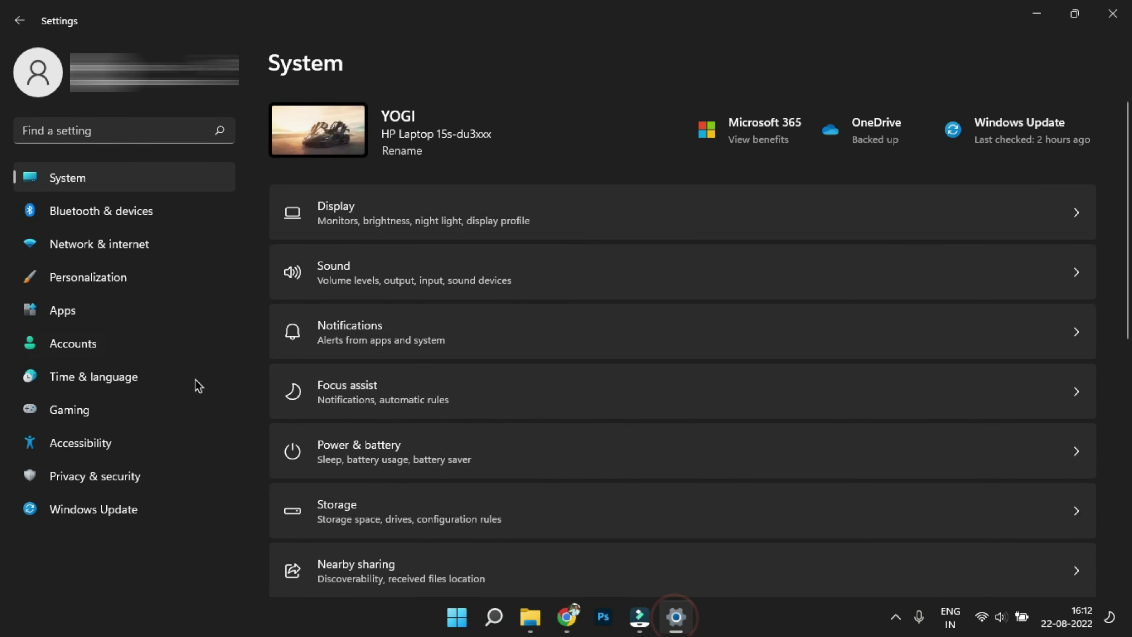
pyautogui.click(67, 180)
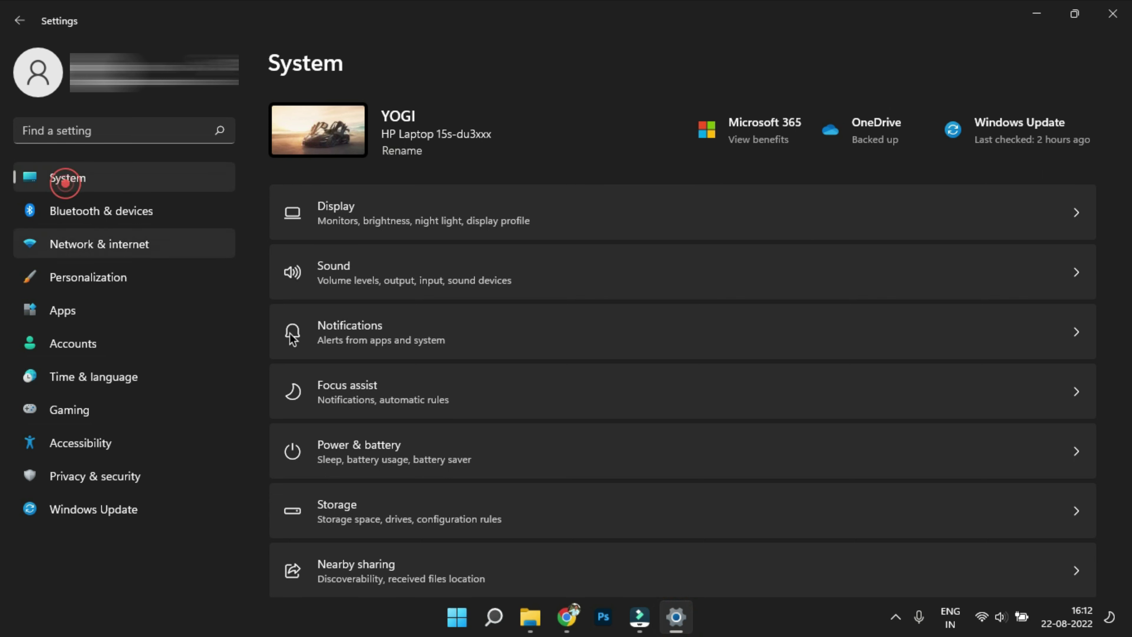
pyautogui.click(575, 349)
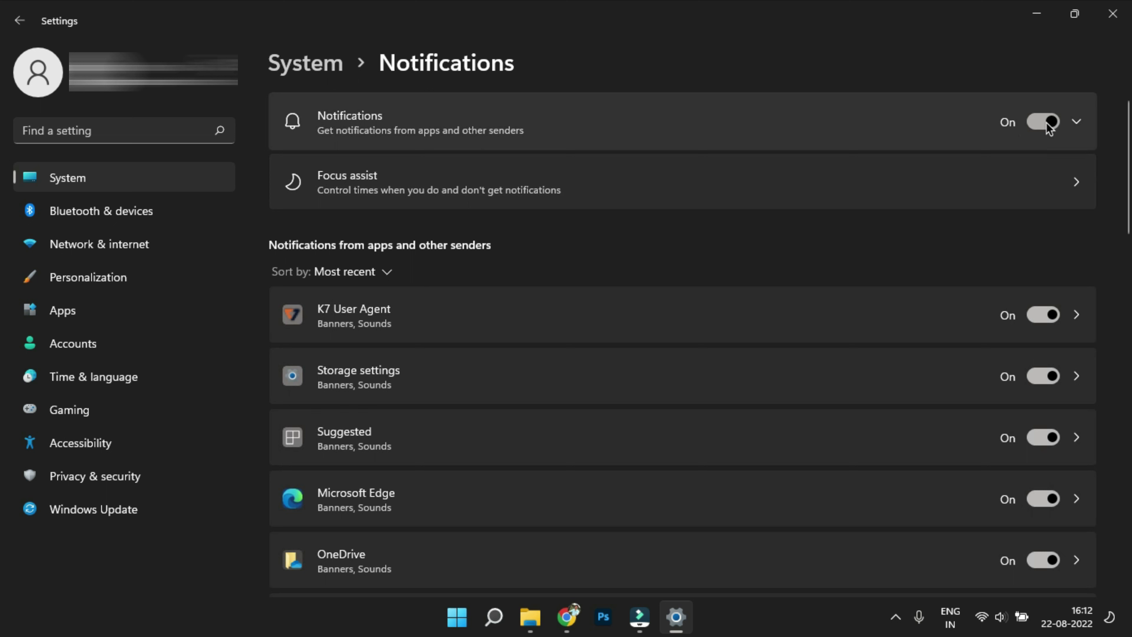
pyautogui.click(1044, 129)
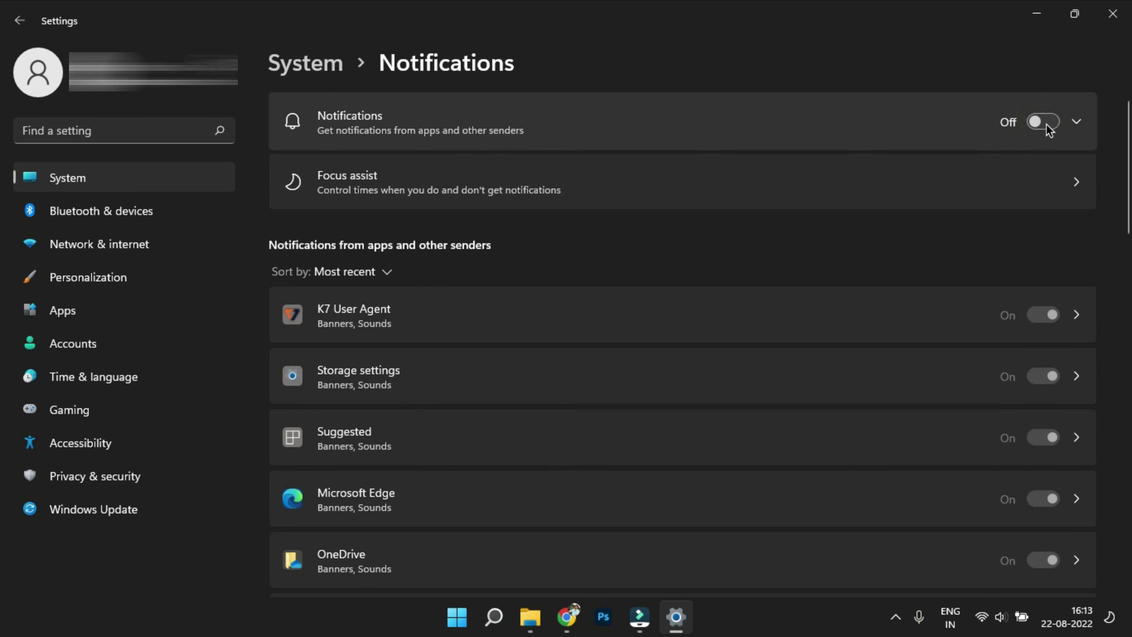
pyautogui.click(1047, 129)
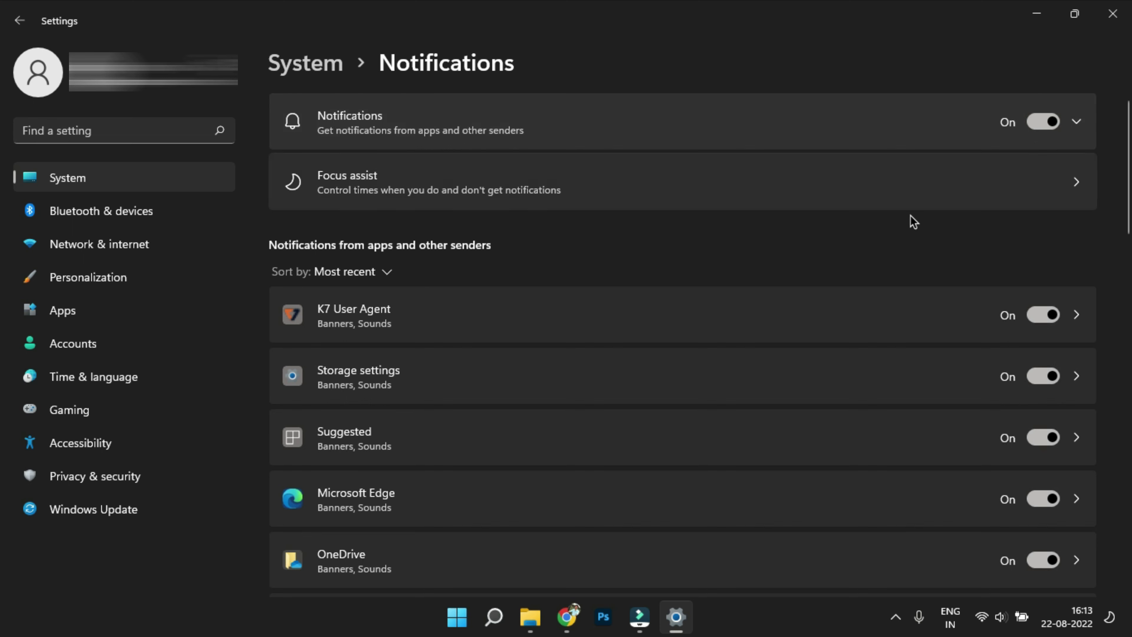
# Step: Look through the per-app notification list and expand the options of the main Notifications setting
pyautogui.scroll(-10, 756, 329)
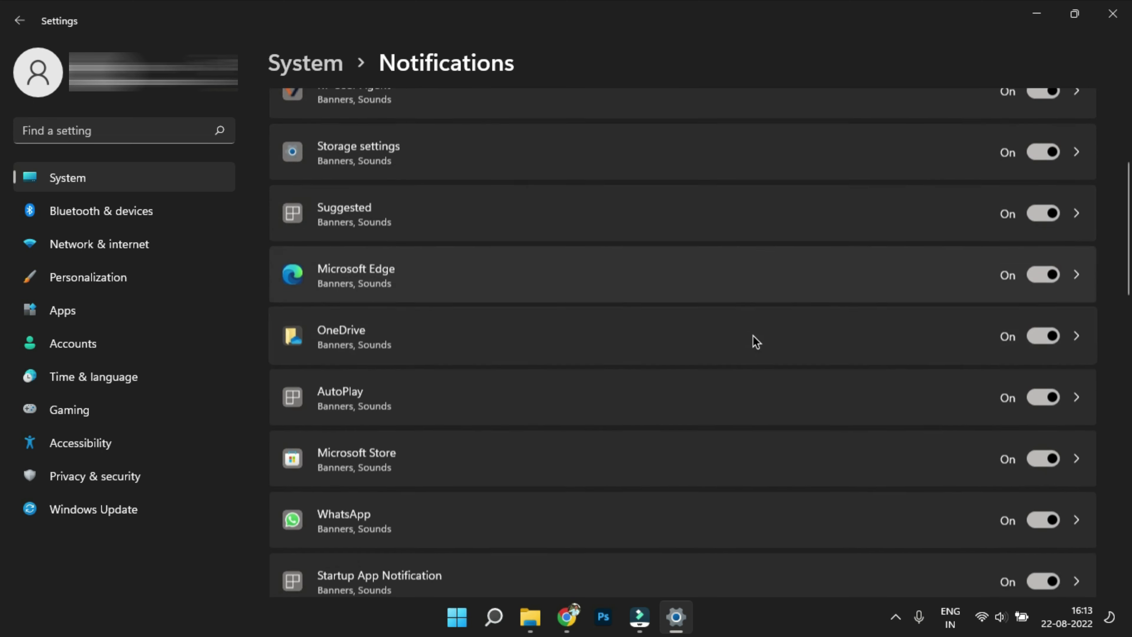
pyautogui.scroll(-10, 752, 337)
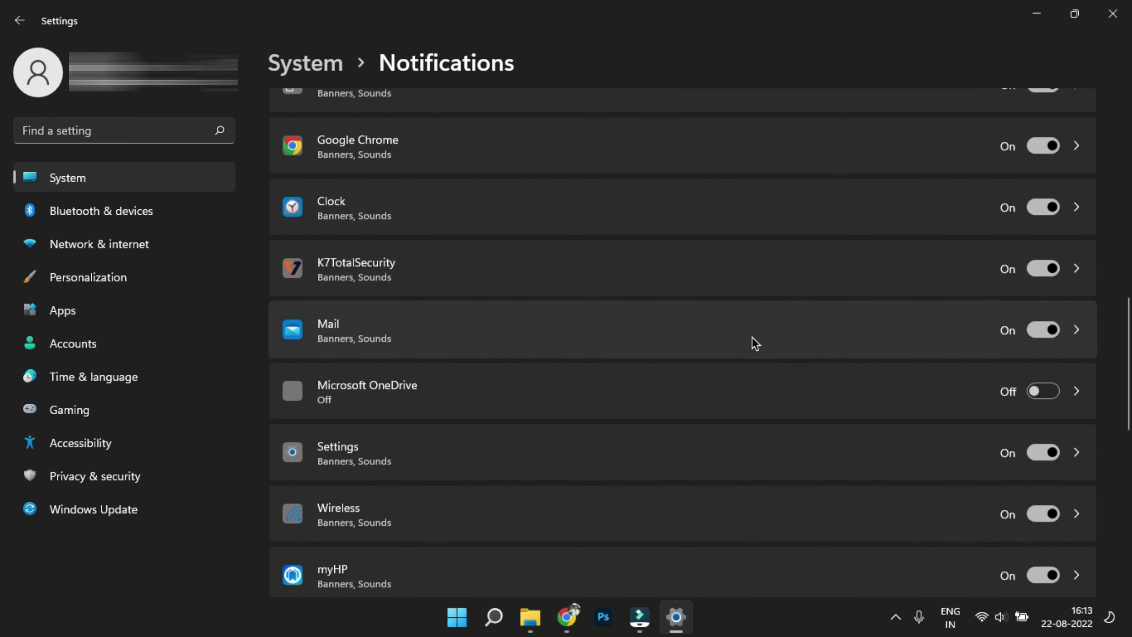
pyautogui.scroll(20, 751, 346)
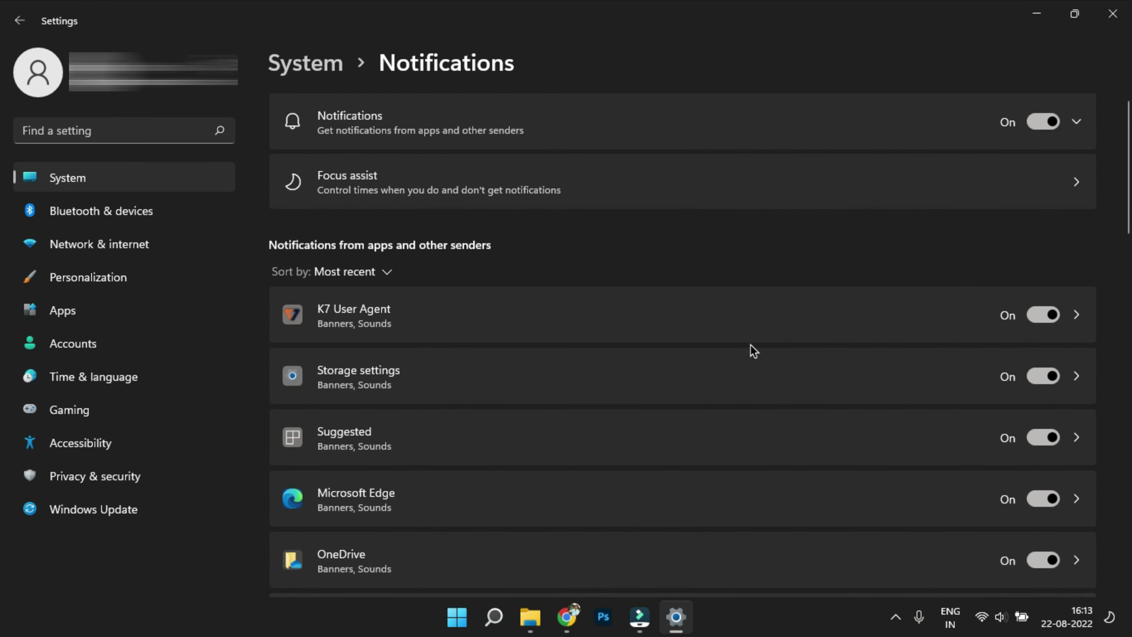
pyautogui.click(1077, 121)
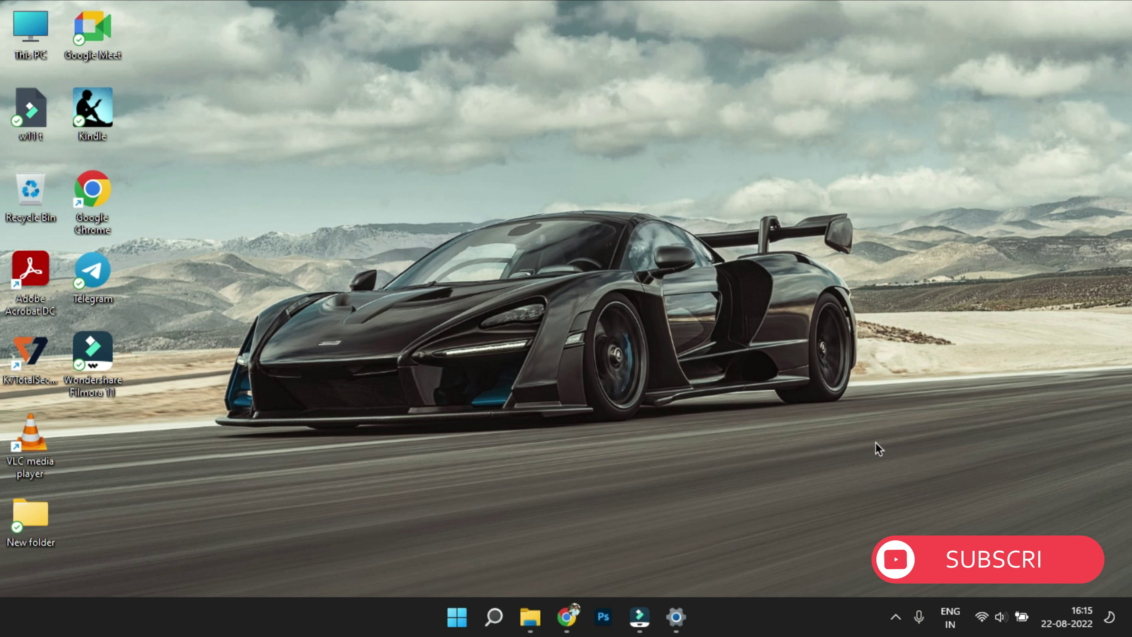
# Step: Find Google Chrome in the Default apps settings and open its default file and link types
pyautogui.click(667, 609)
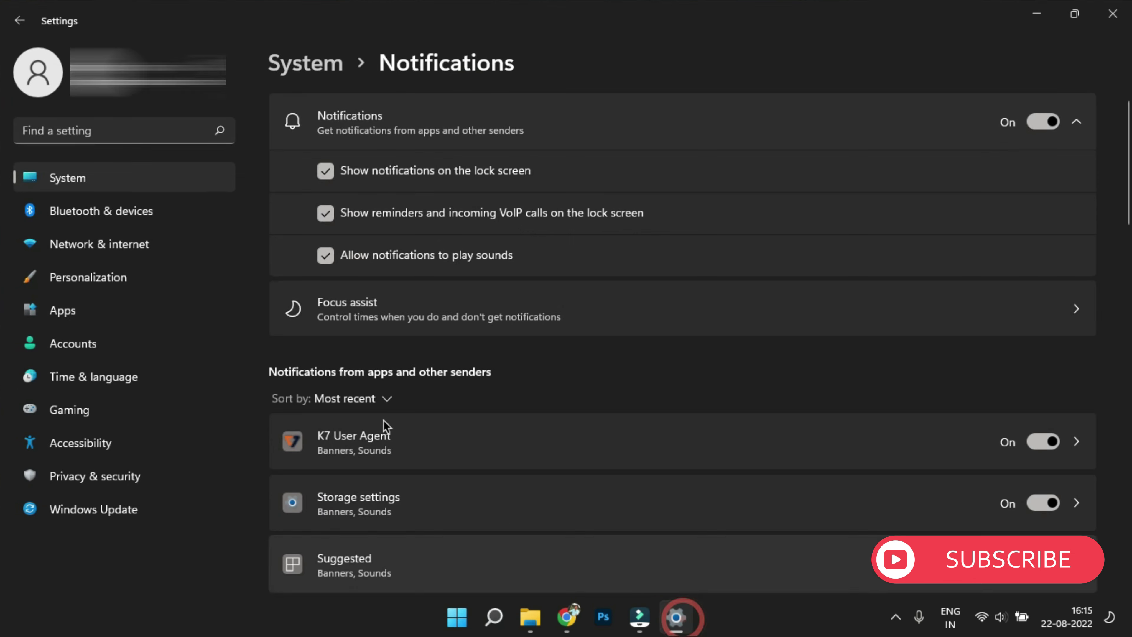
pyautogui.click(123, 310)
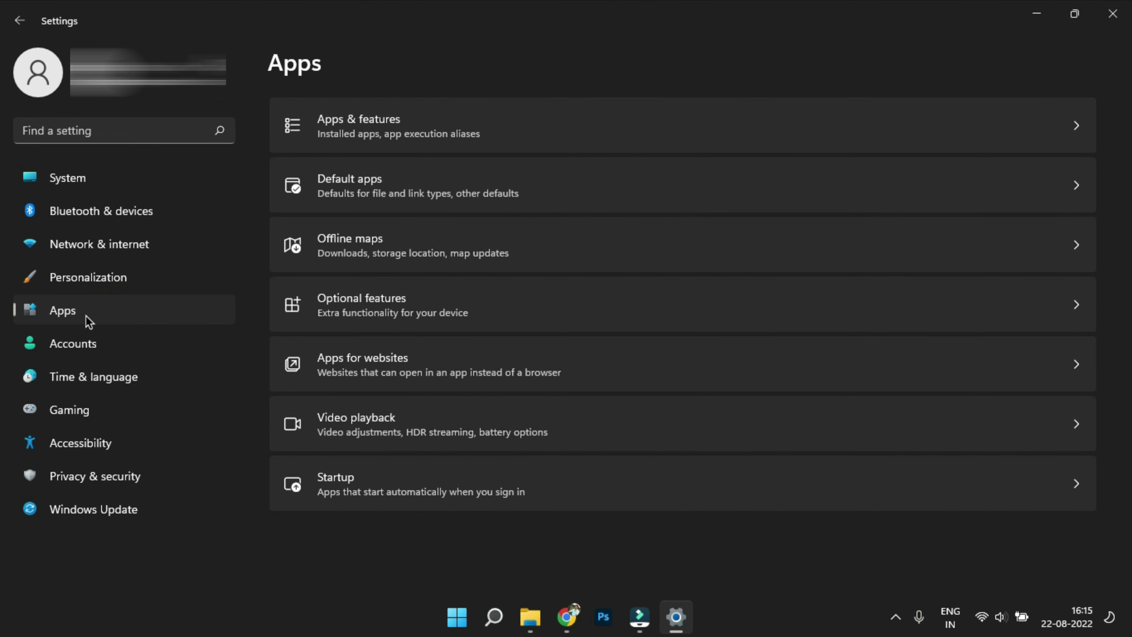
pyautogui.click(618, 200)
pyautogui.scroll(-8, 611, 278)
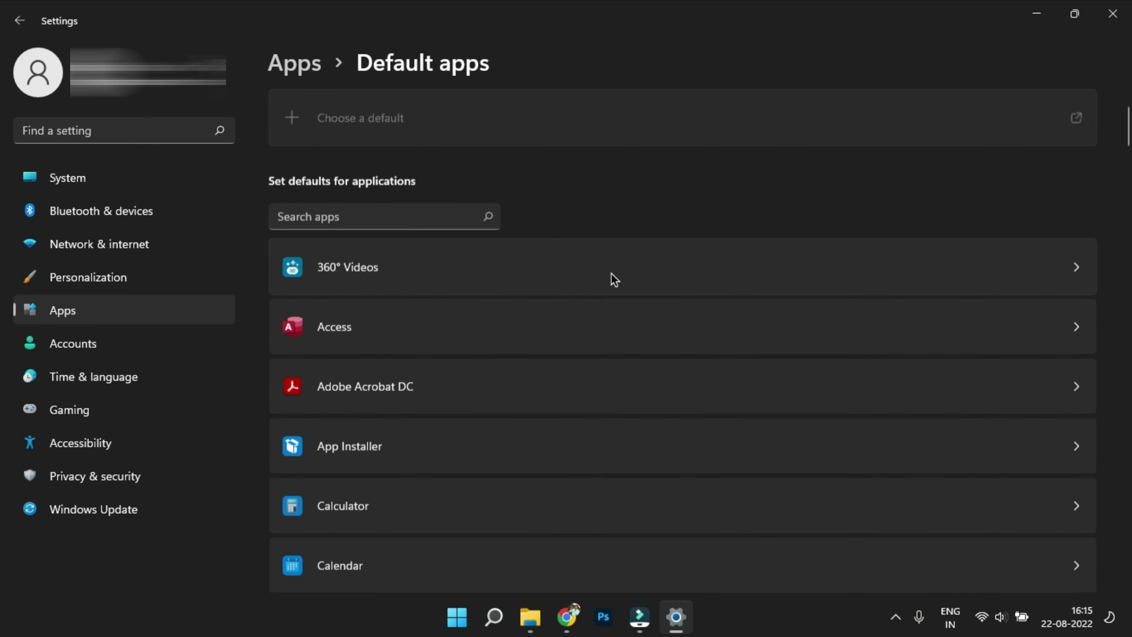
pyautogui.scroll(-10, 611, 283)
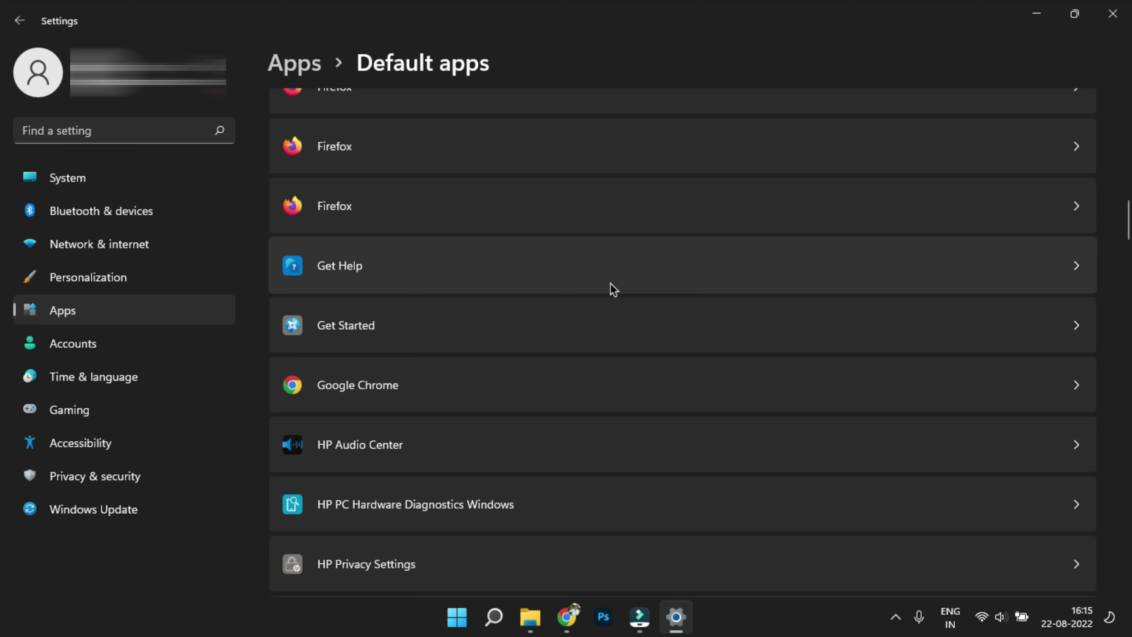
pyautogui.scroll(-3, 610, 282)
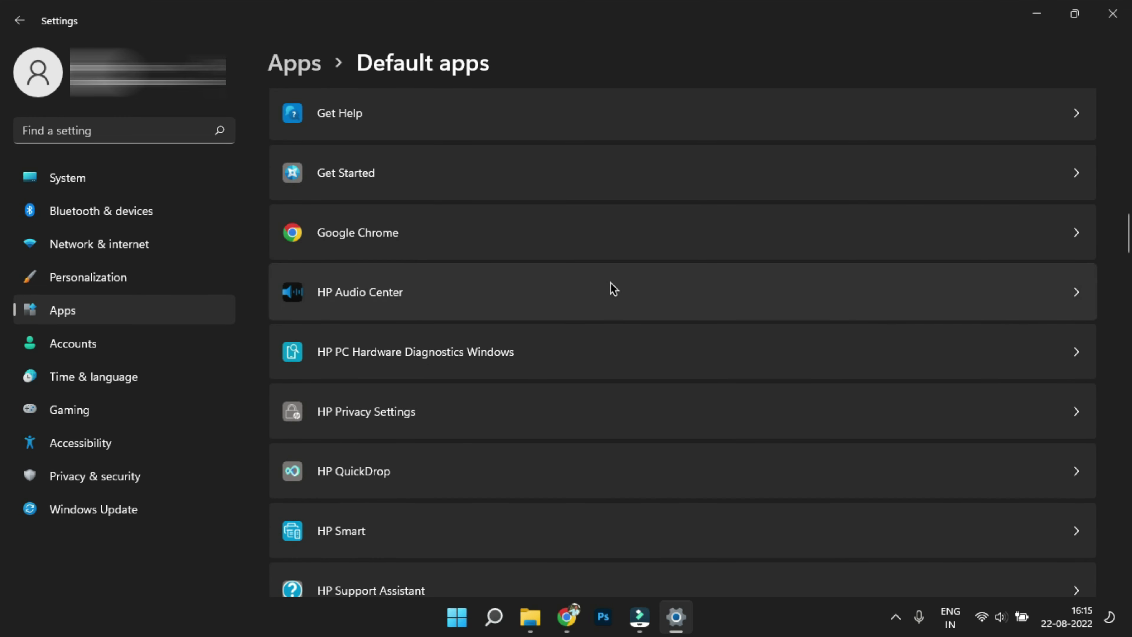
pyautogui.scroll(3, 573, 294)
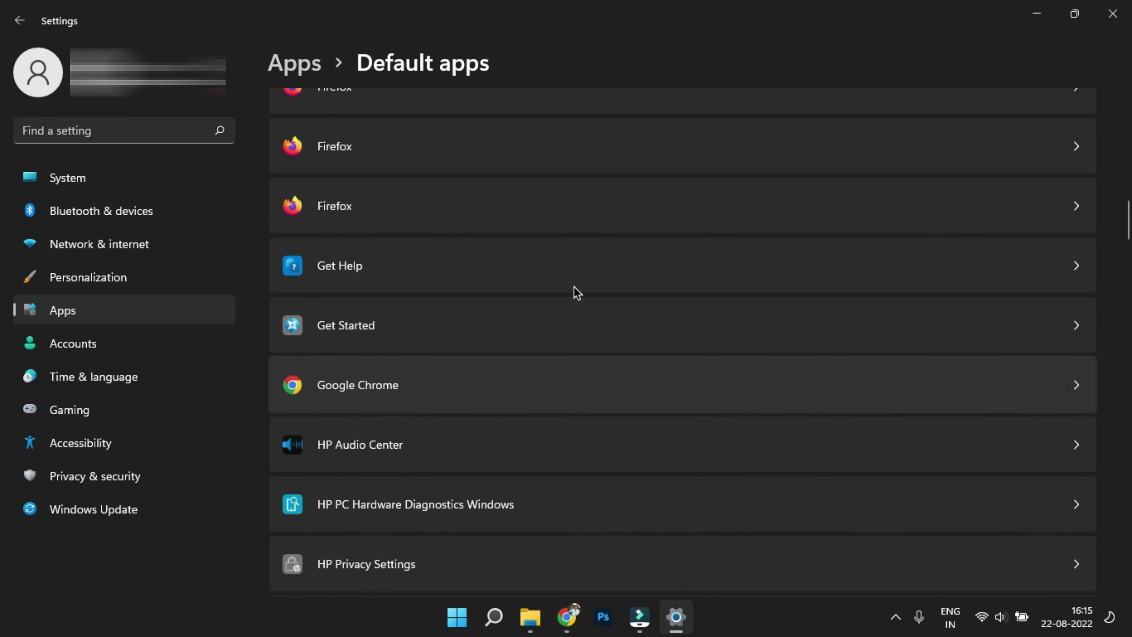
pyautogui.scroll(-1, 462, 303)
pyautogui.click(380, 313)
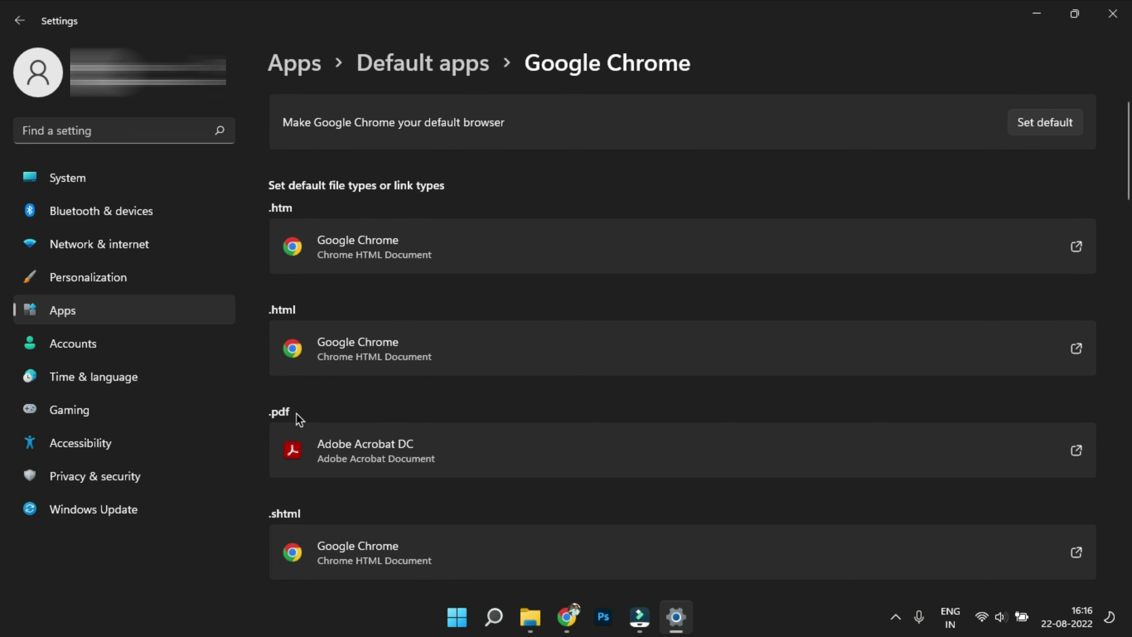
# Step: Open the choice of default apps for .pdf files and look through the available options
pyautogui.scroll(-5, 298, 419)
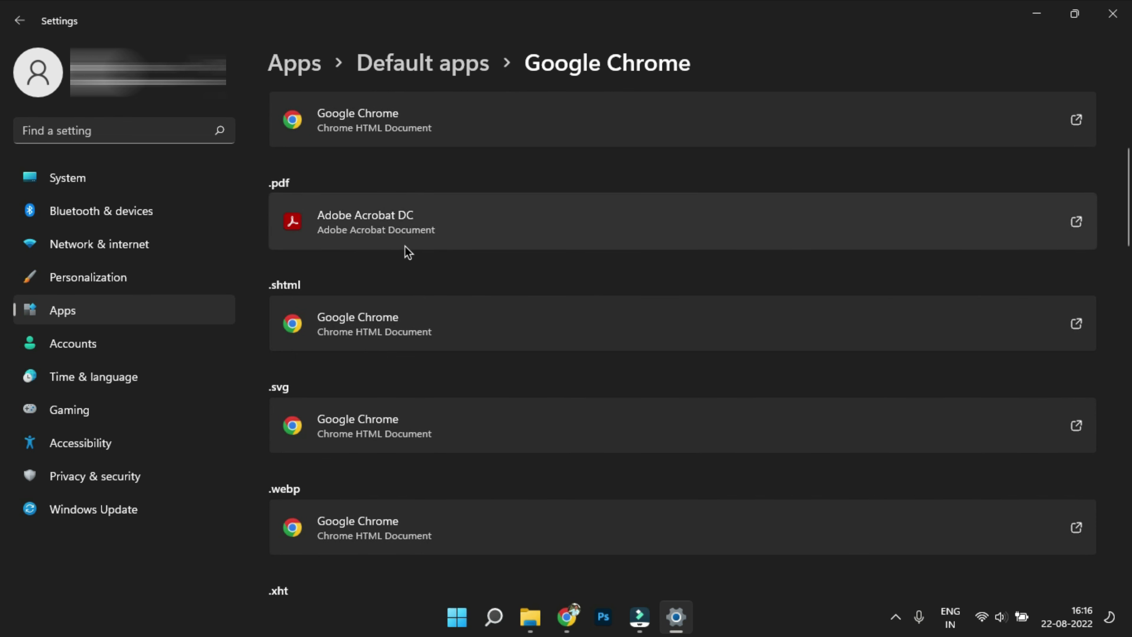
pyautogui.click(445, 239)
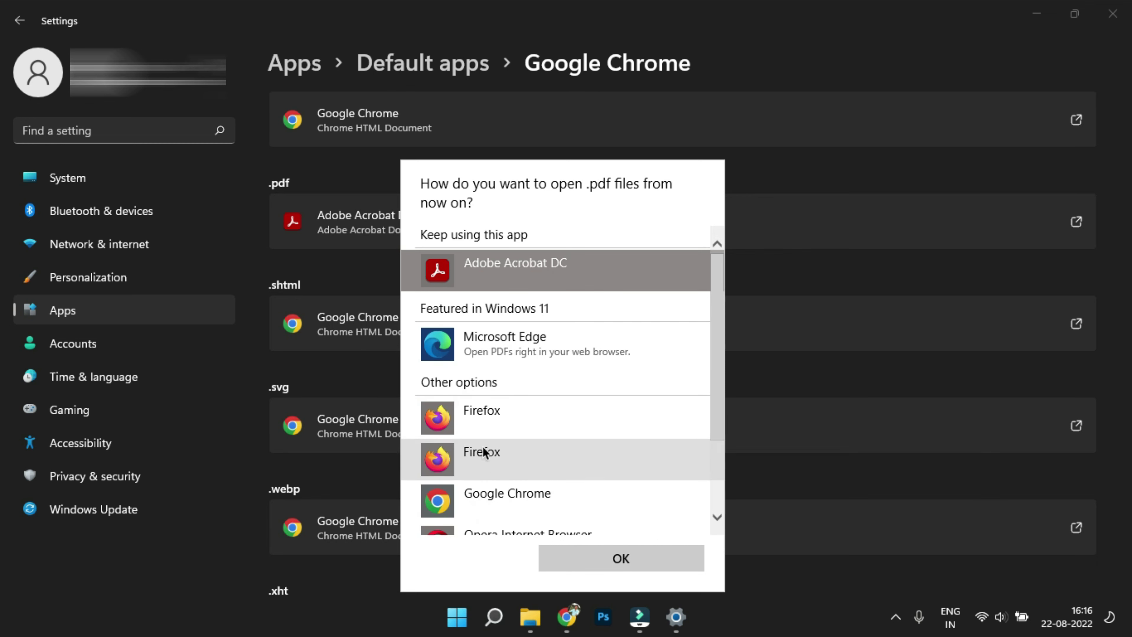
pyautogui.scroll(-3, 519, 411)
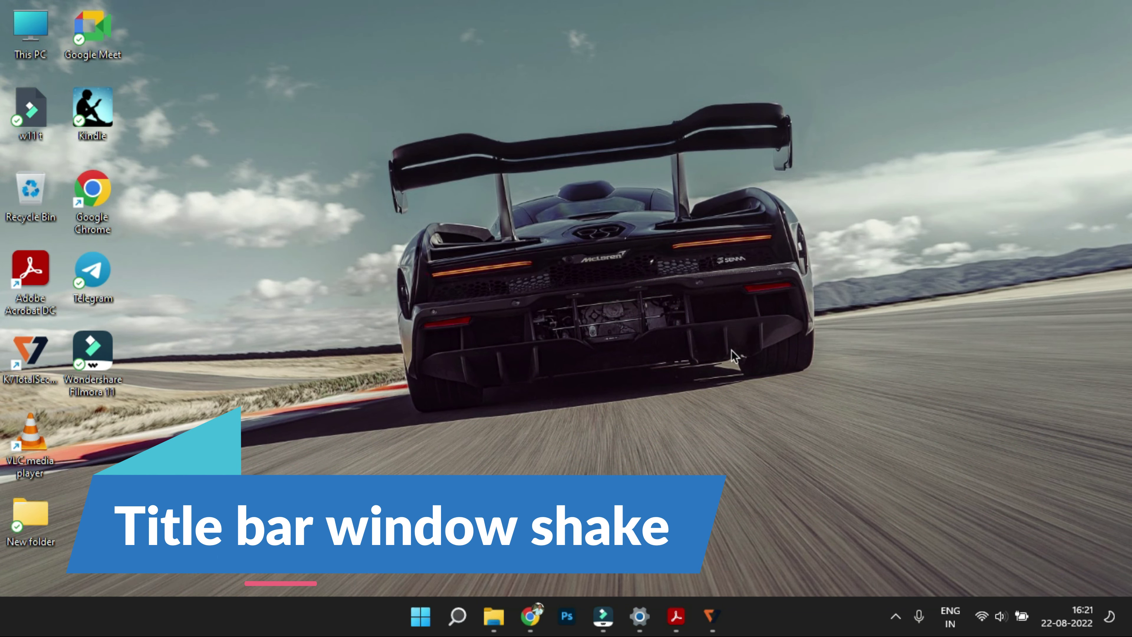
# Step: Bring up the File Explorer, Chrome, Settings and K7TotalSecurity windows and shake the Settings window by its title bar
pyautogui.click(493, 616)
pyautogui.click(527, 622)
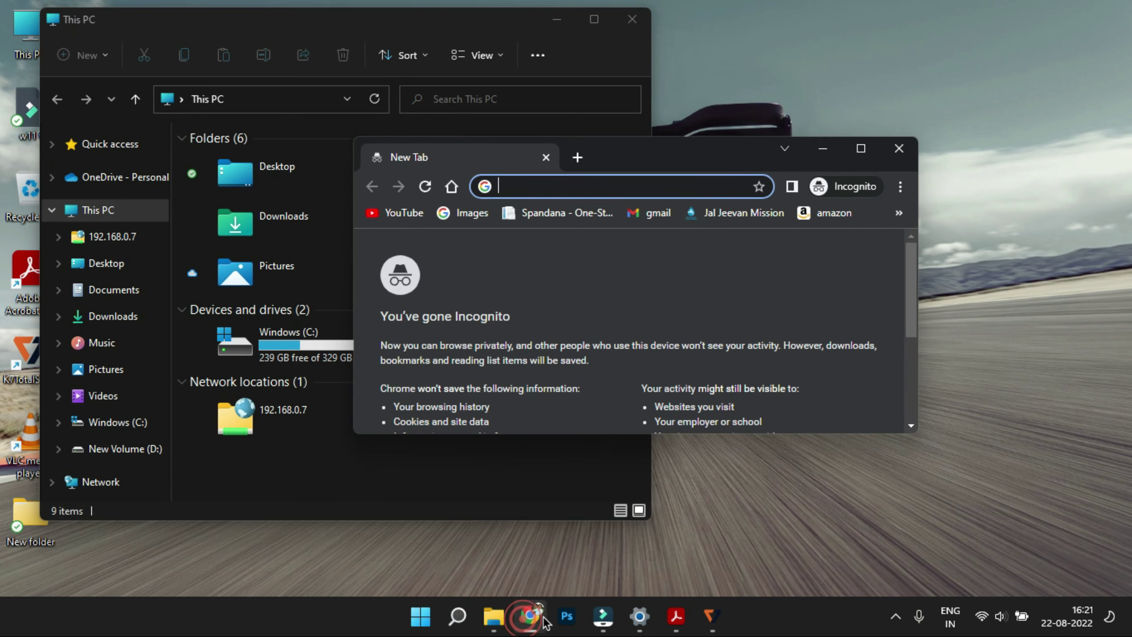
pyautogui.click(640, 616)
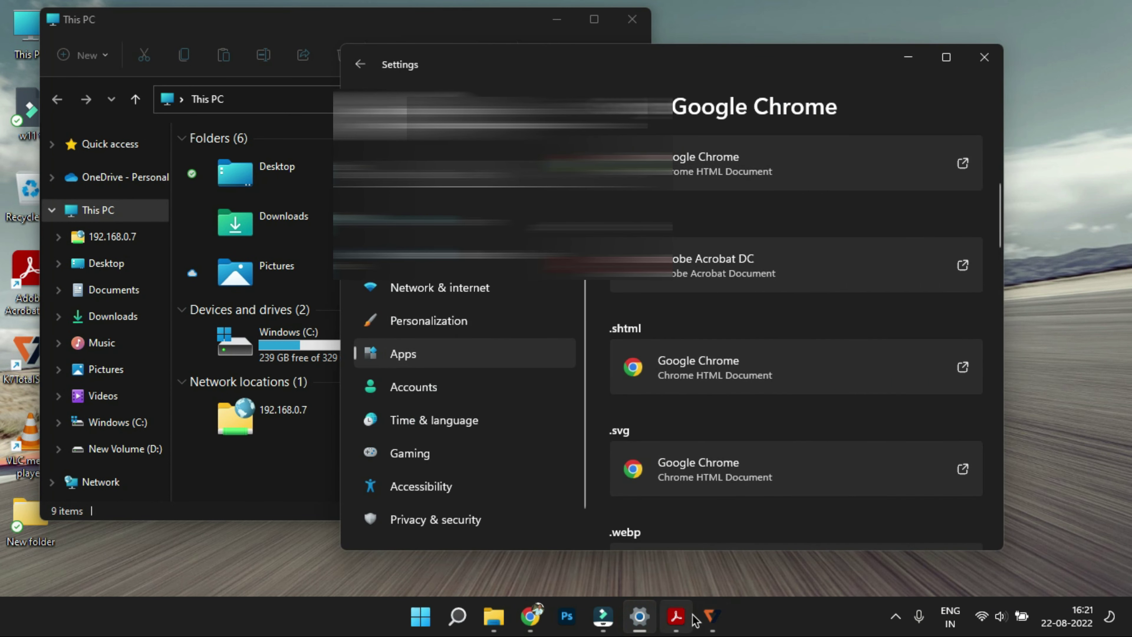
pyautogui.click(712, 615)
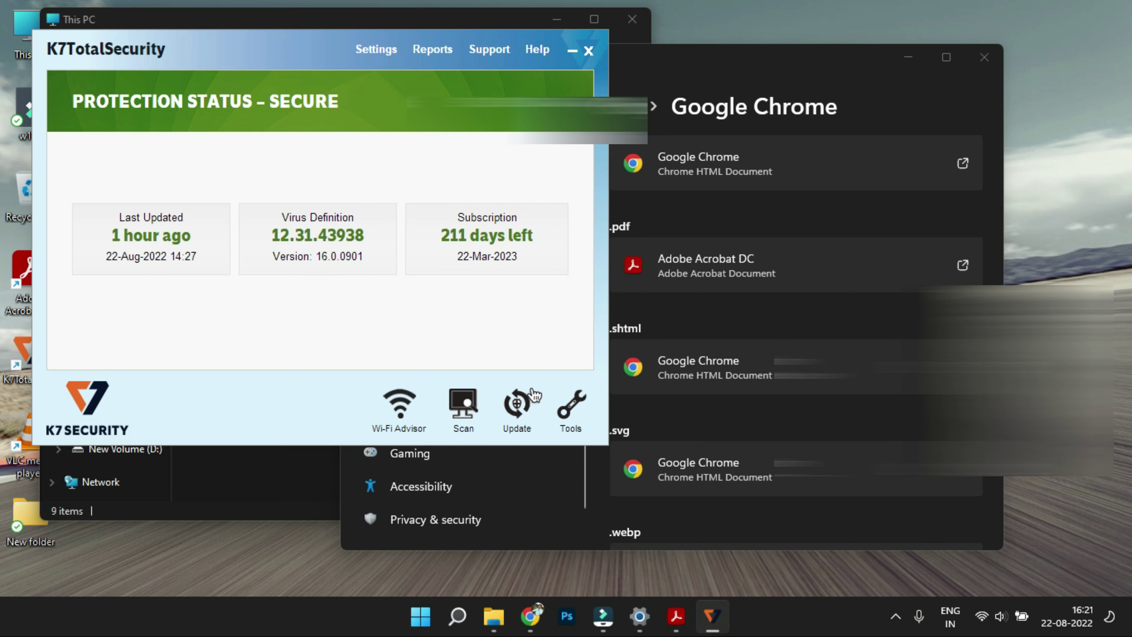
pyautogui.click(727, 72)
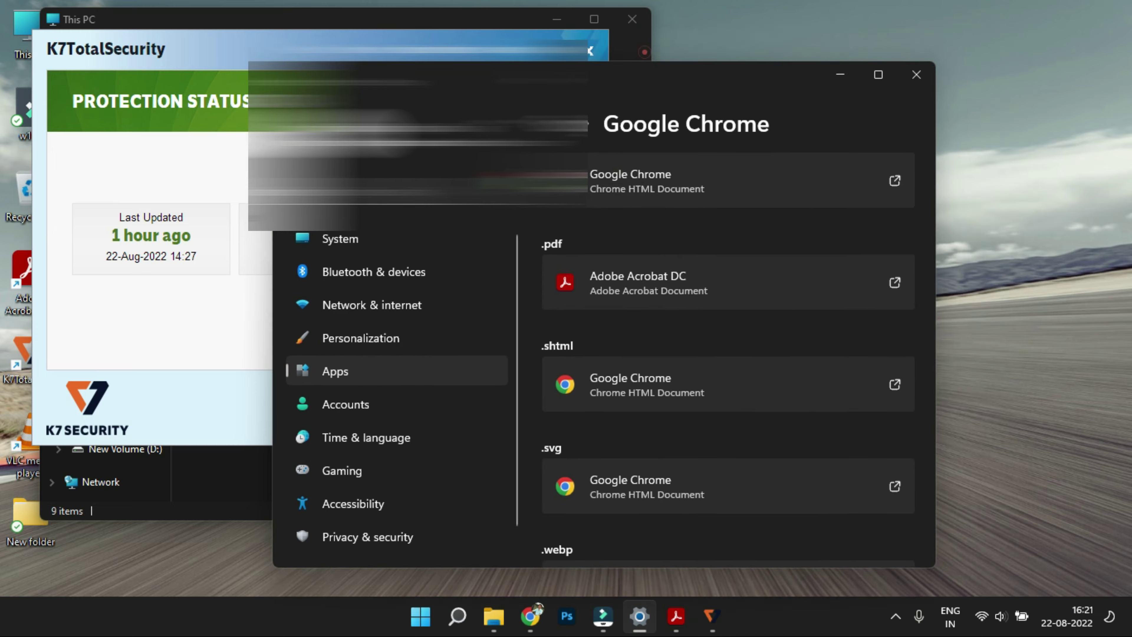
pyautogui.click(644, 45)
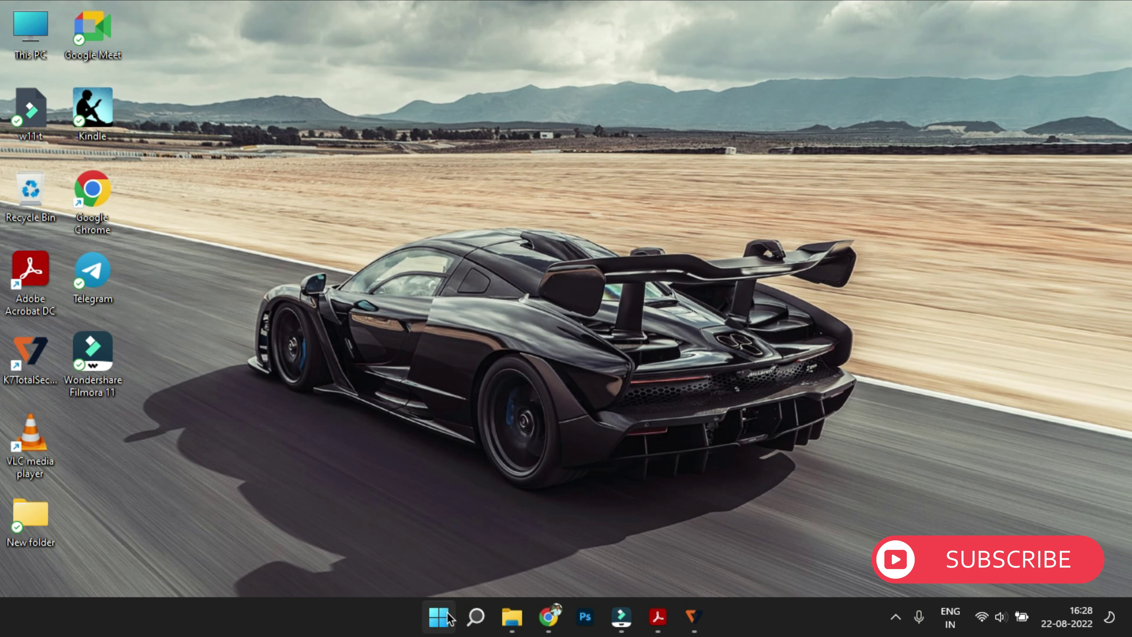
# Step: Open the Multitasking settings and toggle the Title bar window shake option
pyautogui.click(443, 615)
pyautogui.click(536, 156)
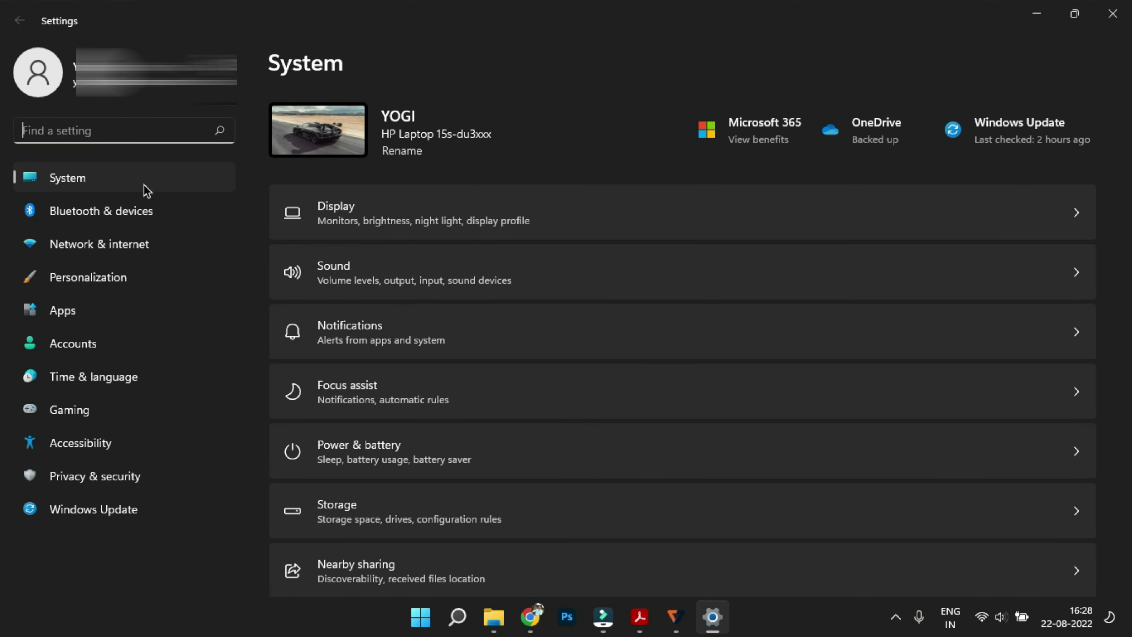
pyautogui.click(148, 182)
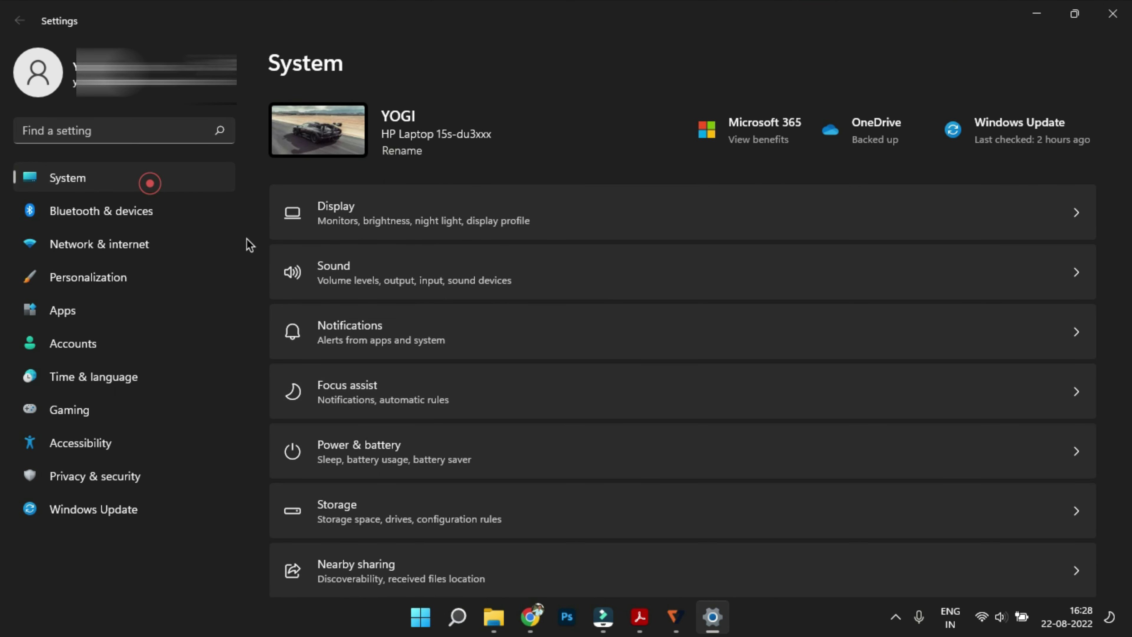
pyautogui.scroll(-3, 549, 480)
pyautogui.click(435, 485)
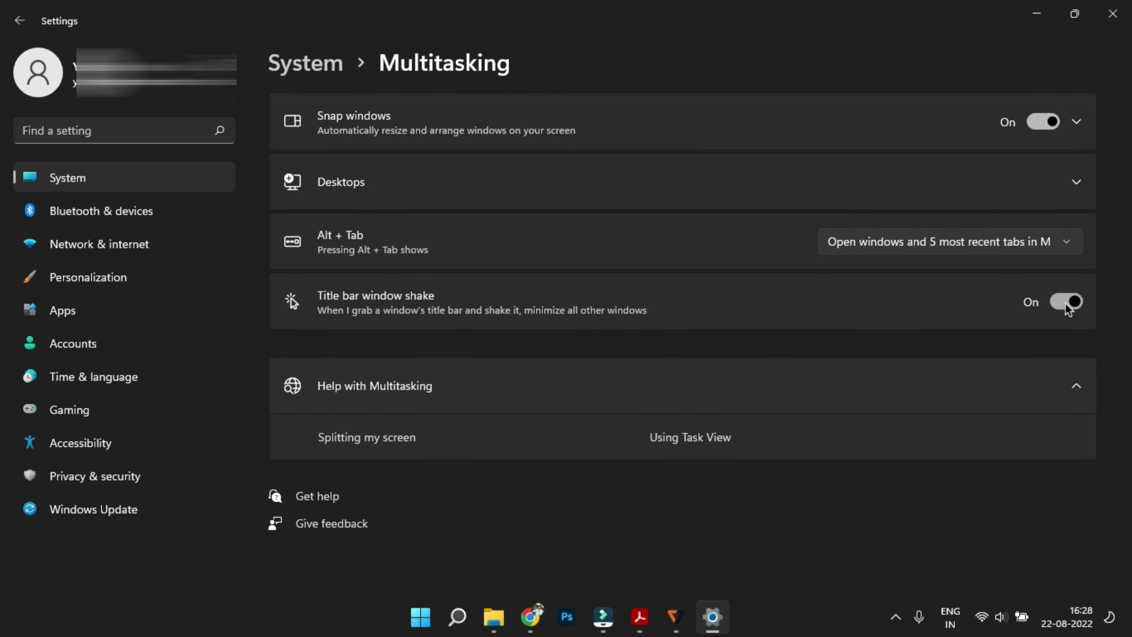
pyautogui.click(1075, 303)
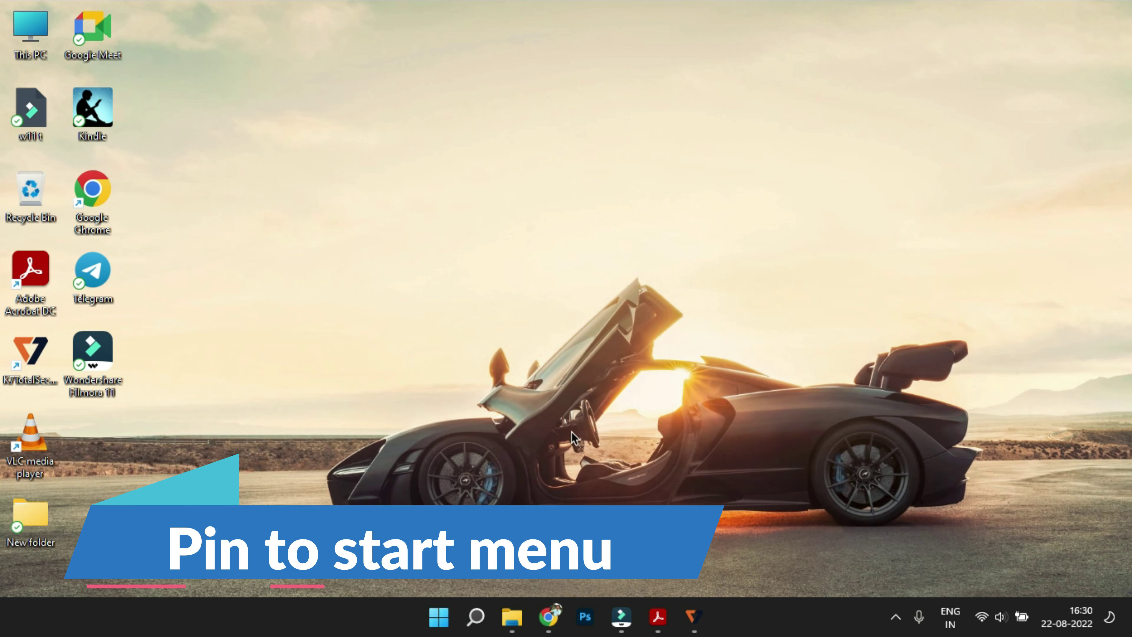
# Step: Open the personalization settings for the folders shown on Start next to the Power button
pyautogui.click(438, 616)
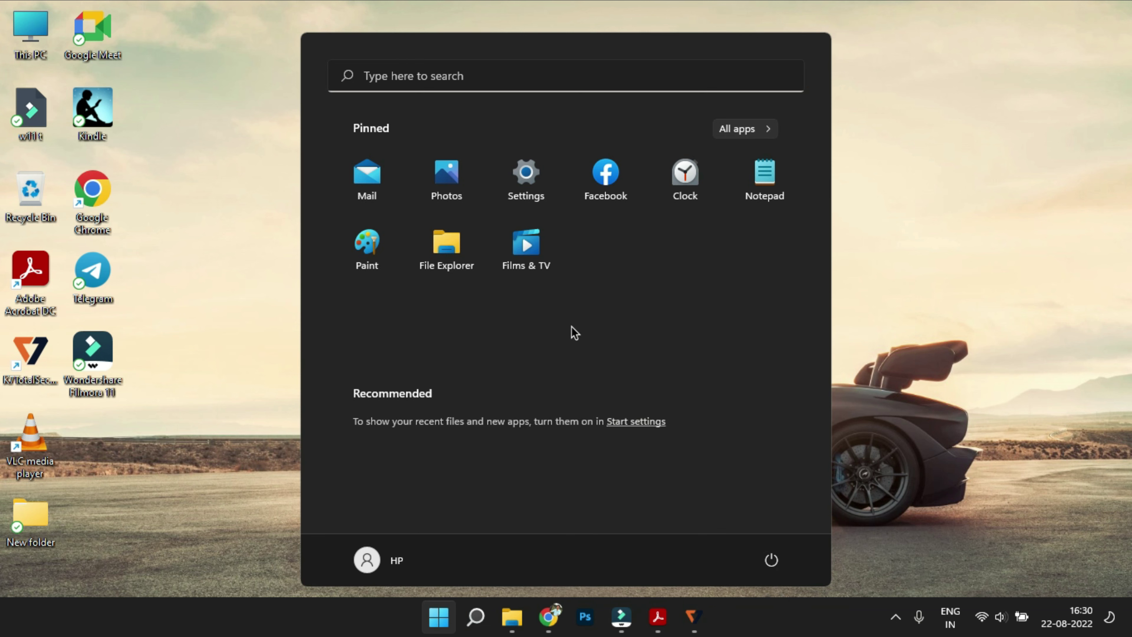
pyautogui.click(527, 175)
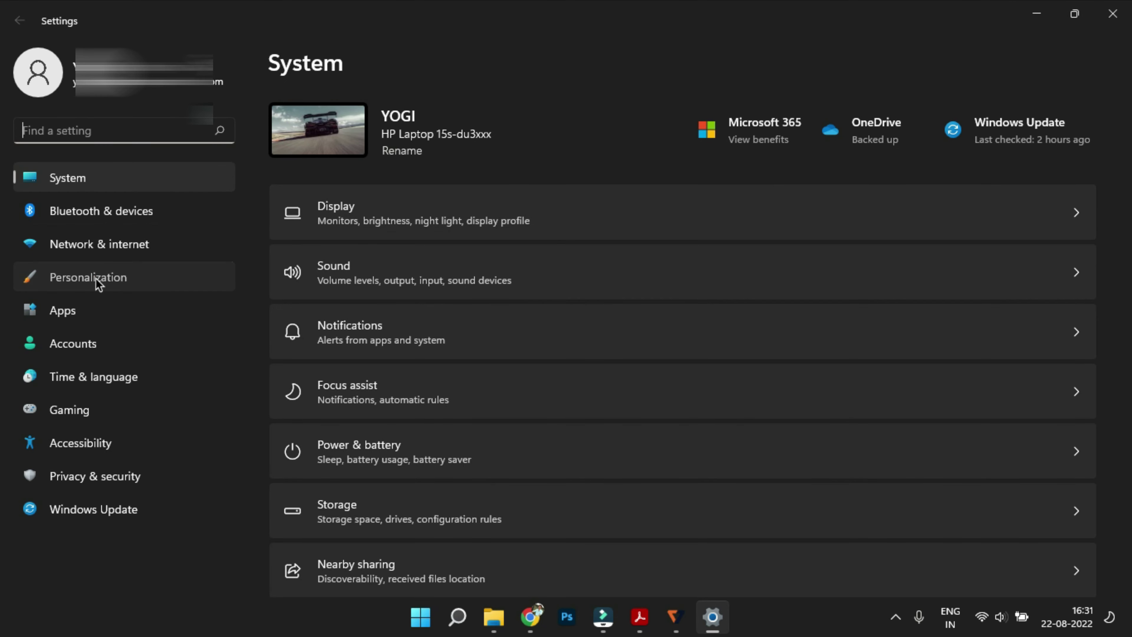
pyautogui.click(95, 279)
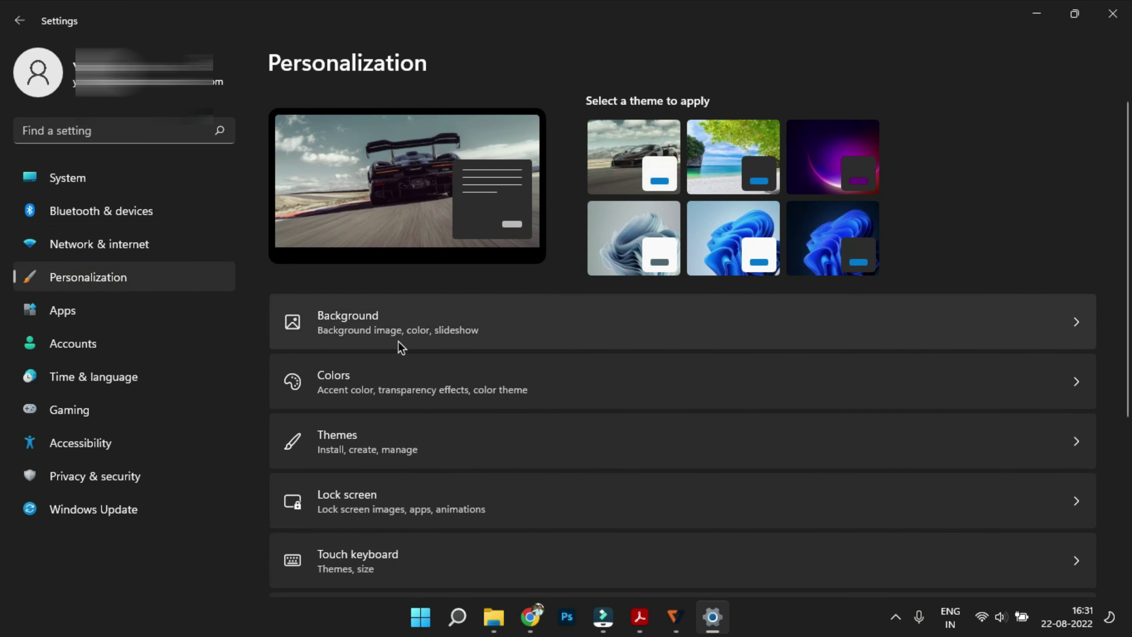
pyautogui.scroll(-5, 437, 369)
pyautogui.click(444, 366)
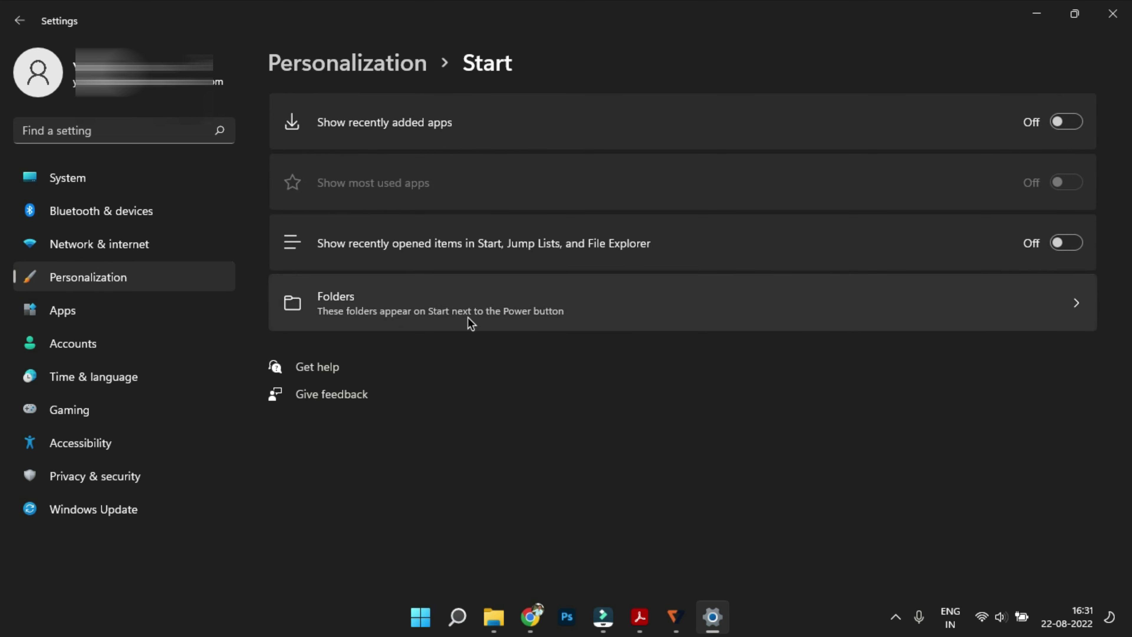
pyautogui.click(469, 317)
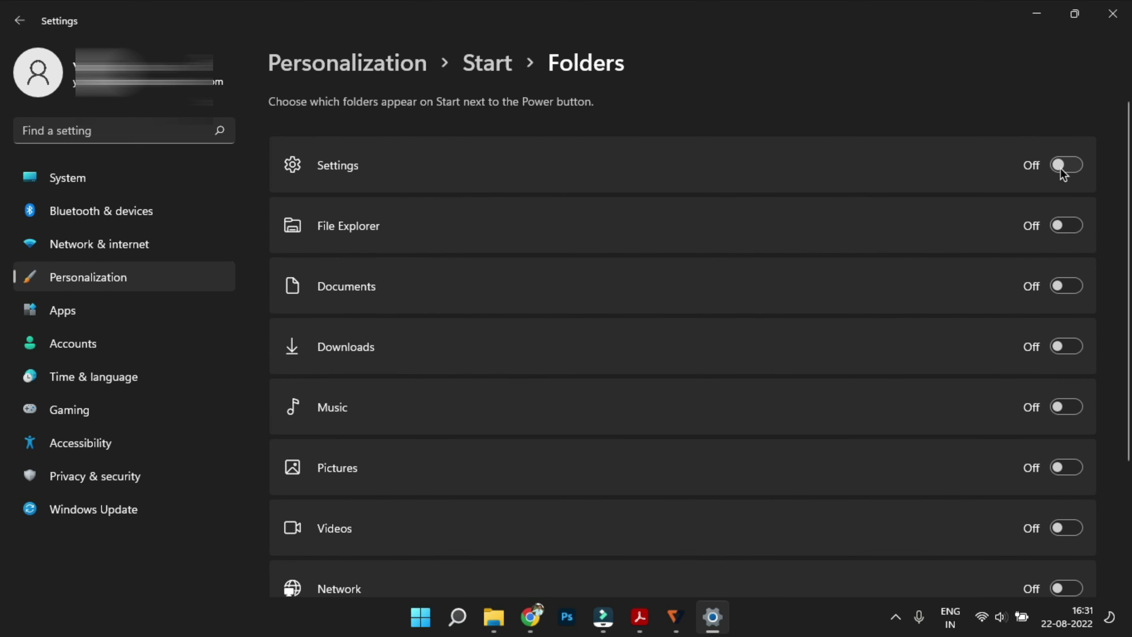
# Step: Turn on Settings, File Explorer, Documents, Downloads, Music, Pictures and Videos as Start folders and close the settings
pyautogui.click(1063, 172)
pyautogui.click(1065, 226)
pyautogui.click(1065, 287)
pyautogui.click(1065, 347)
pyautogui.click(1072, 408)
pyautogui.click(1069, 477)
pyautogui.click(1065, 528)
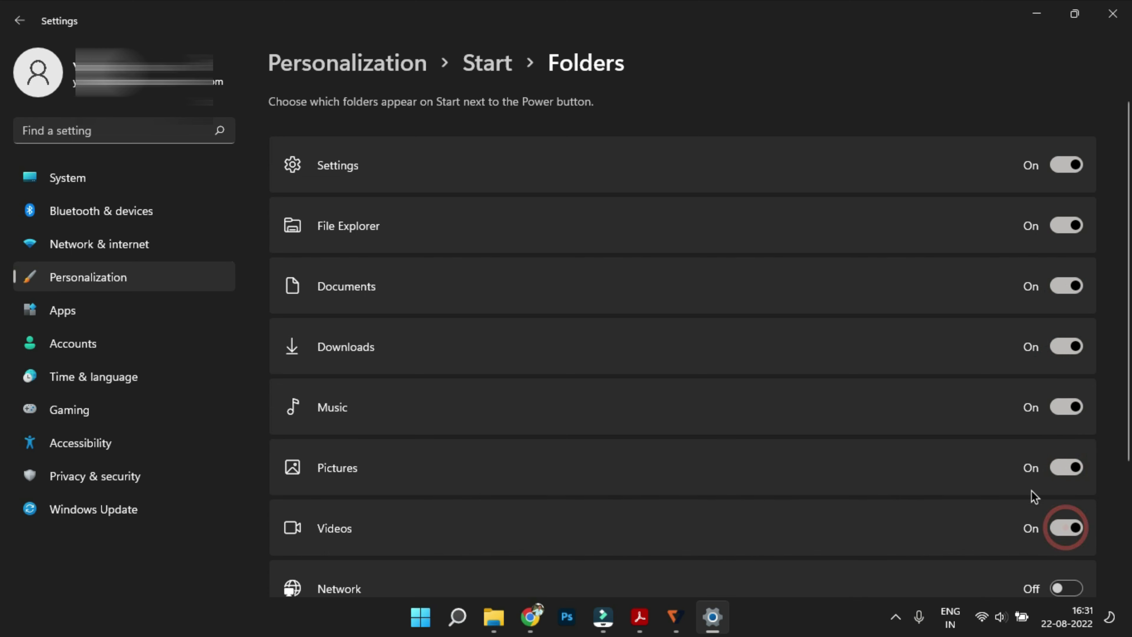
pyautogui.click(1113, 18)
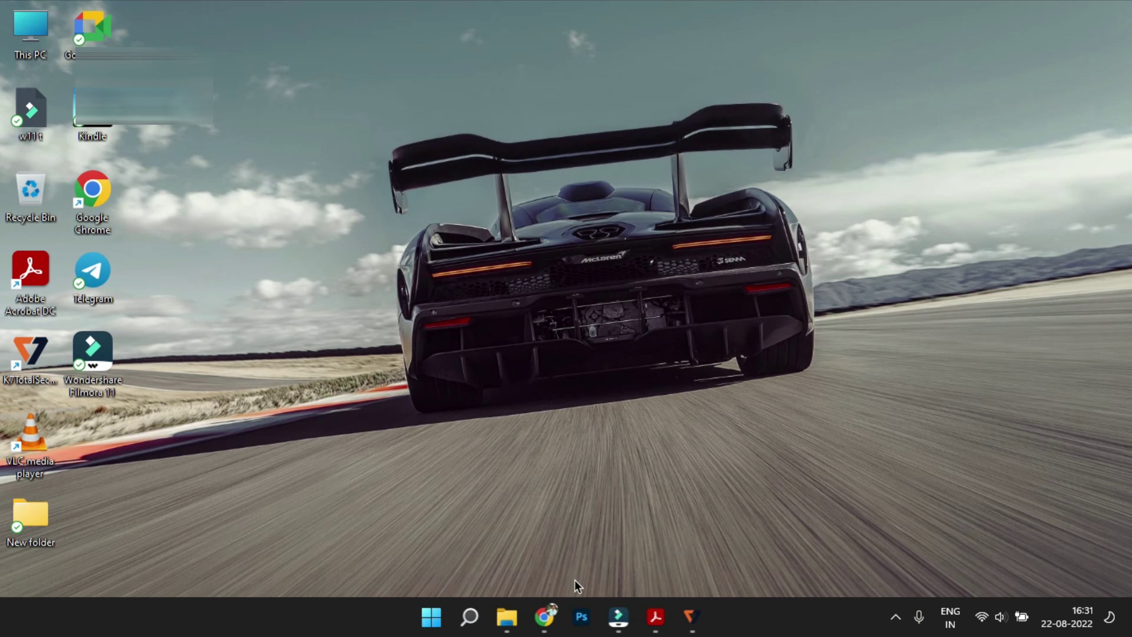
# Step: Check the Start menu's pinned apps and pin the Telegram desktop shortcut to Start
pyautogui.press('super')
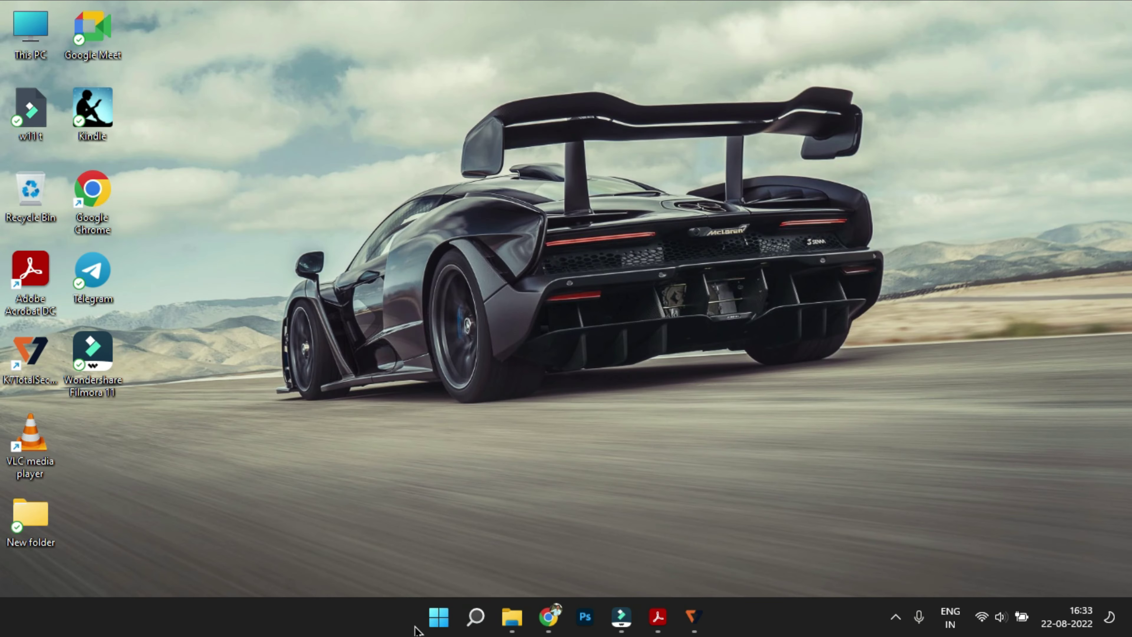
pyautogui.click(439, 617)
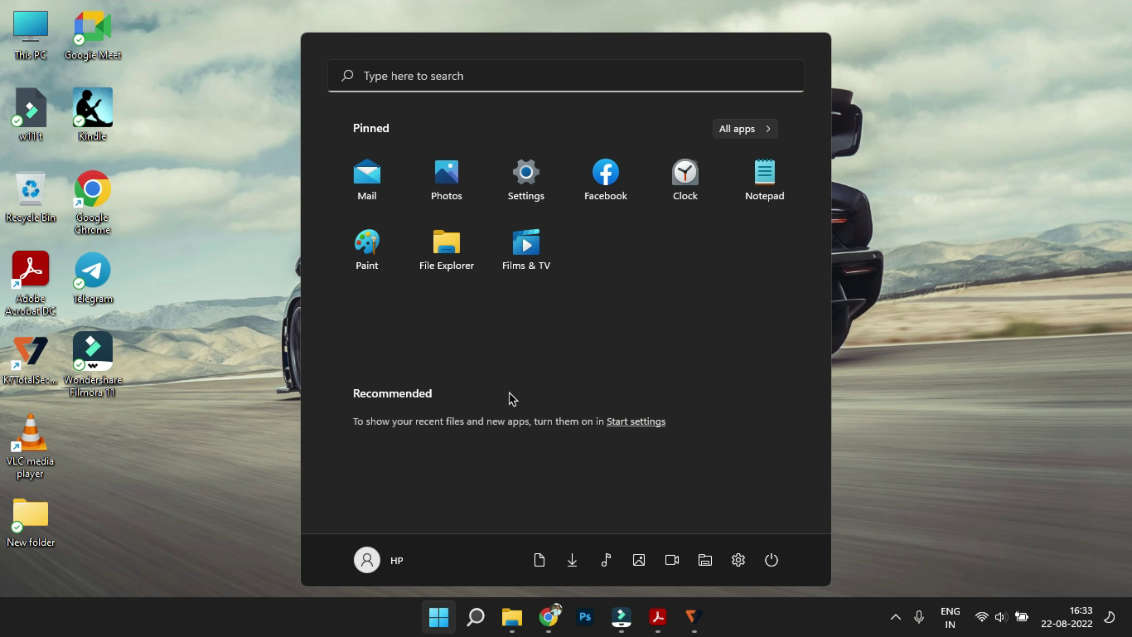
pyautogui.click(89, 269)
pyautogui.rightClick(93, 272)
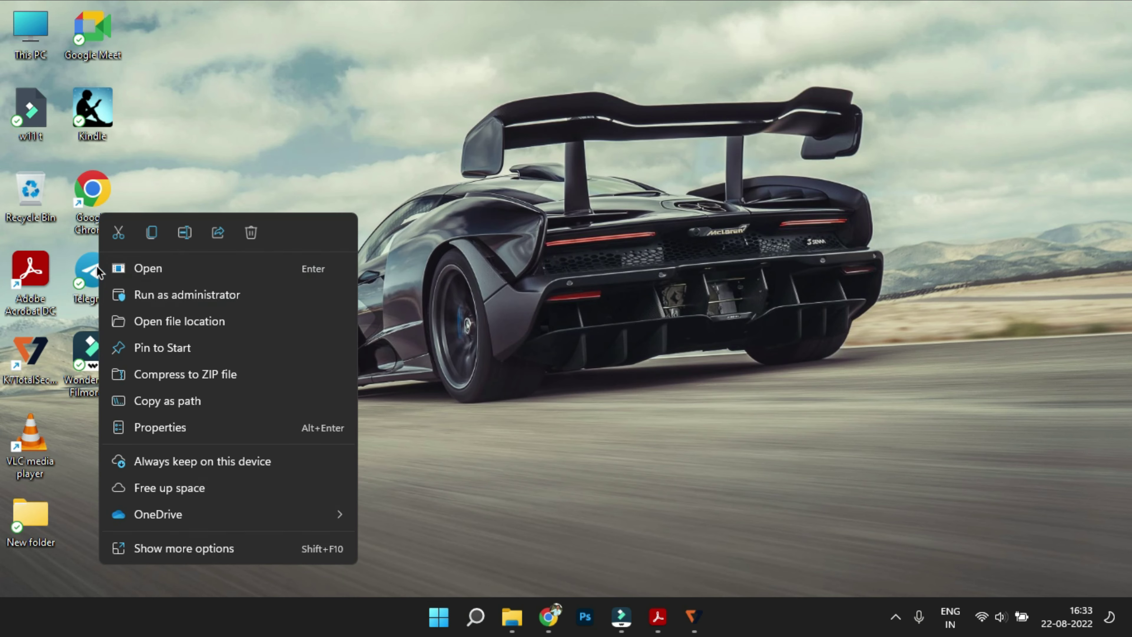
pyautogui.click(207, 348)
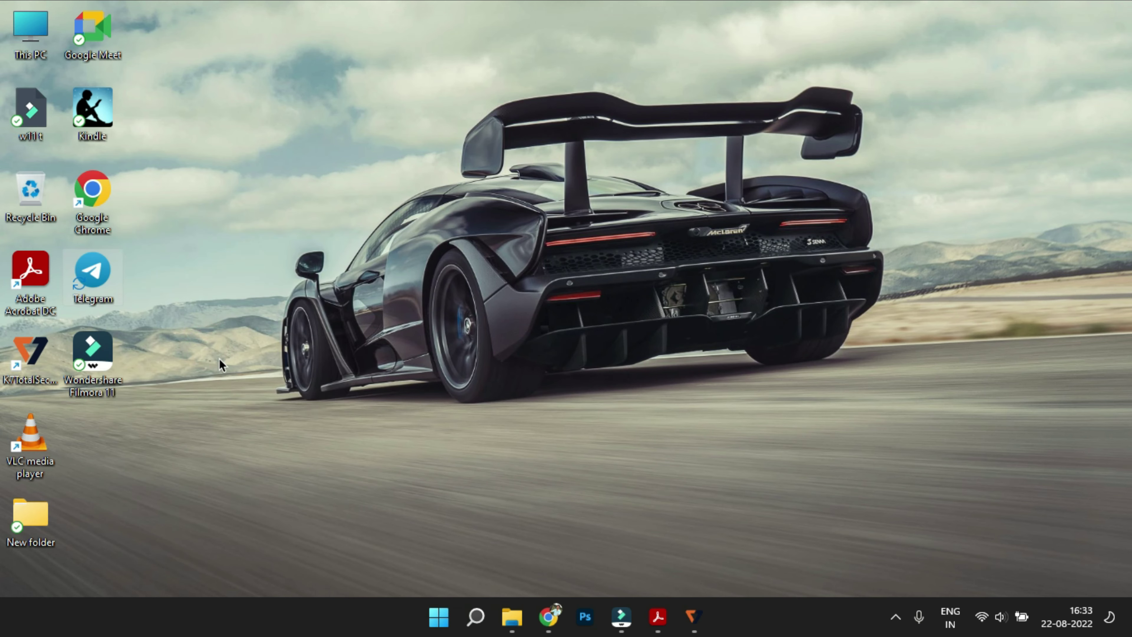
# Step: Check the pinned apps in Start, open the full app list and jump to the apps under S through the letter index
pyautogui.click(439, 617)
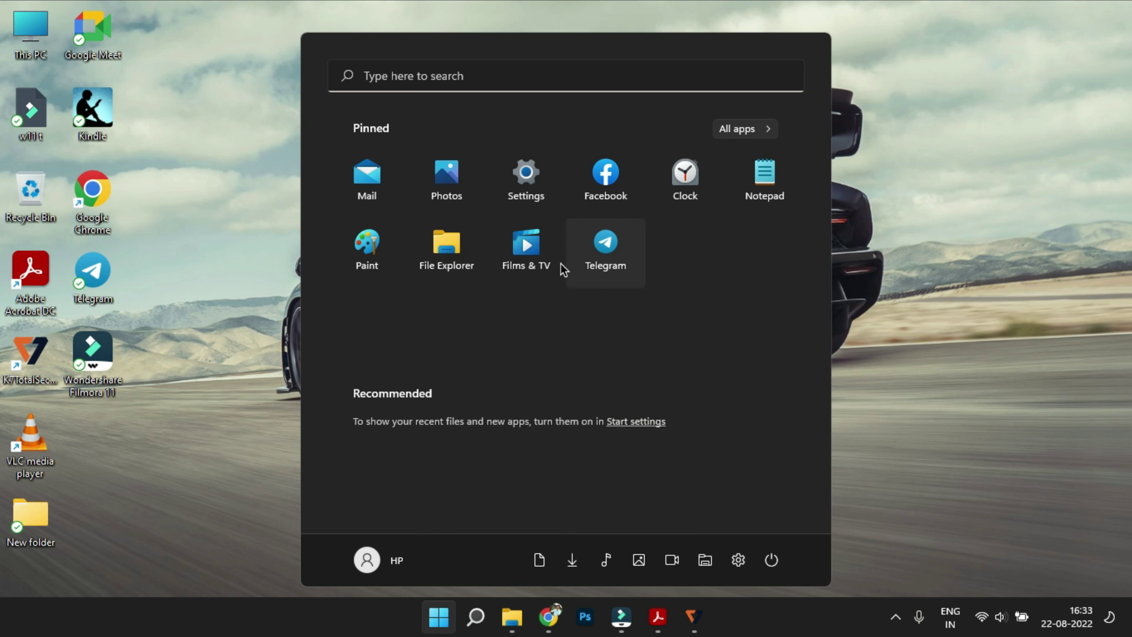
pyautogui.click(770, 130)
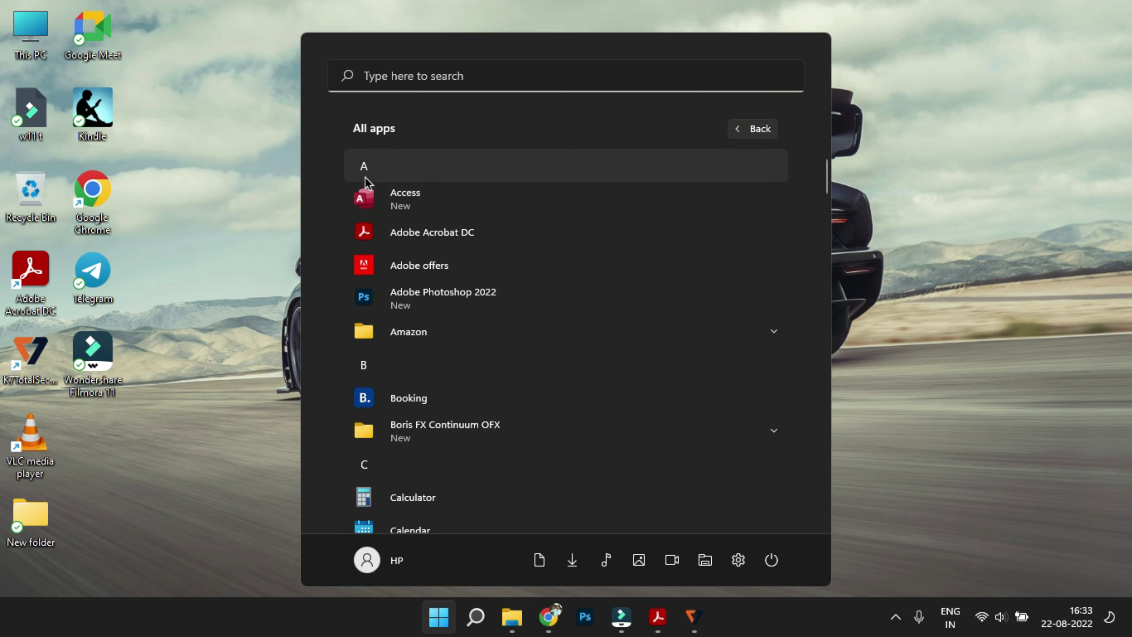
pyautogui.click(364, 174)
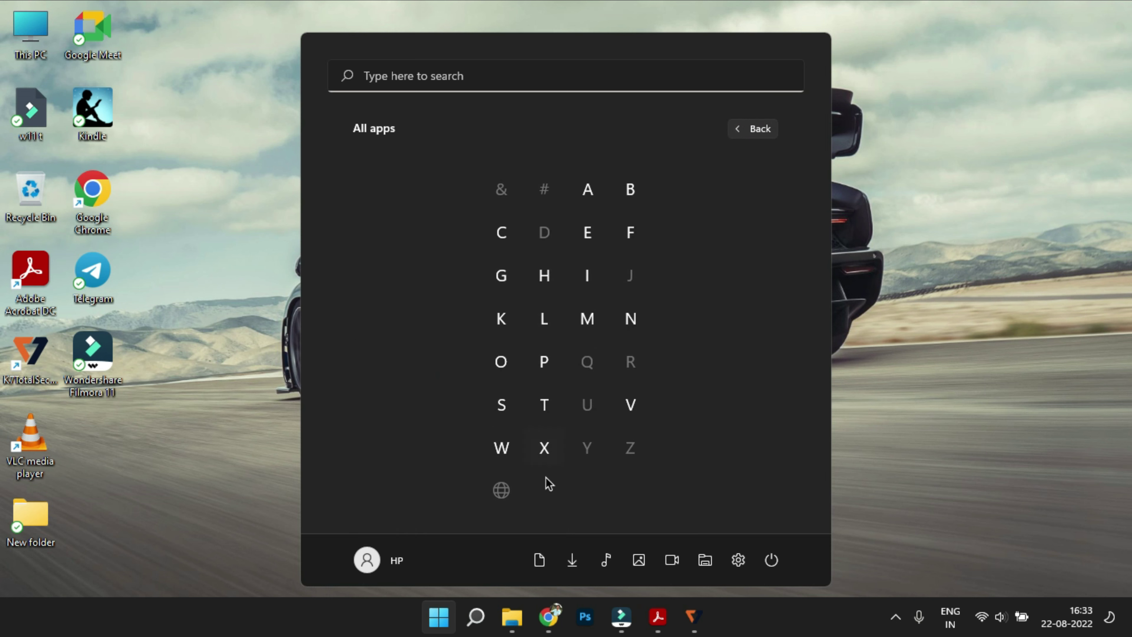
pyautogui.click(497, 406)
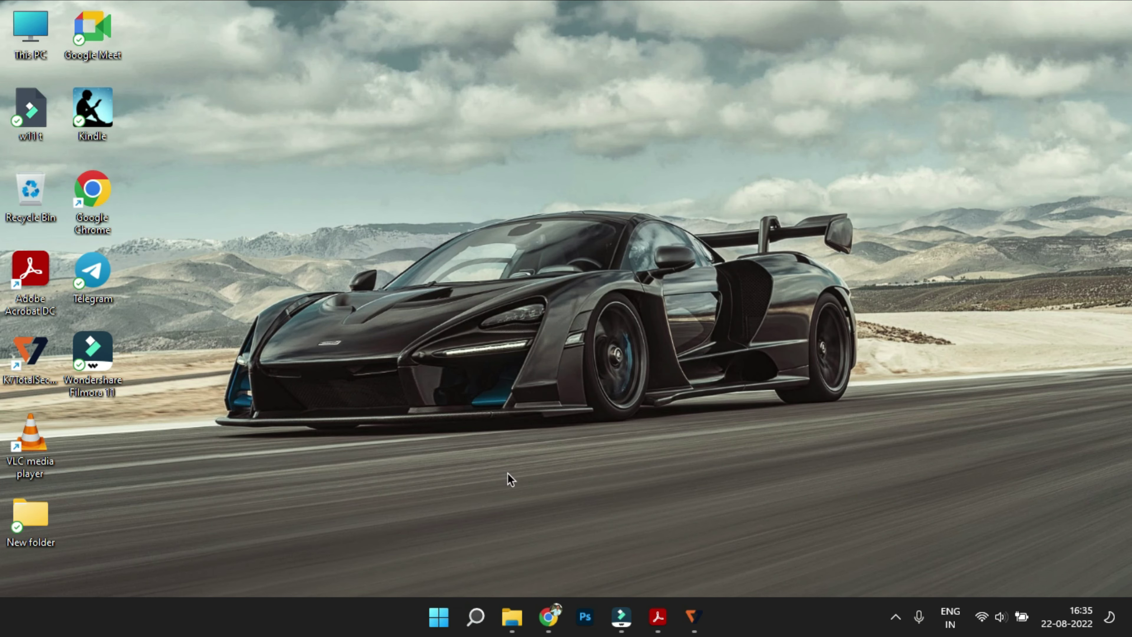
# Step: Bring up the New folder window, search for "file" and open the view settings of File Explorer Options
pyautogui.moveTo(512, 616)
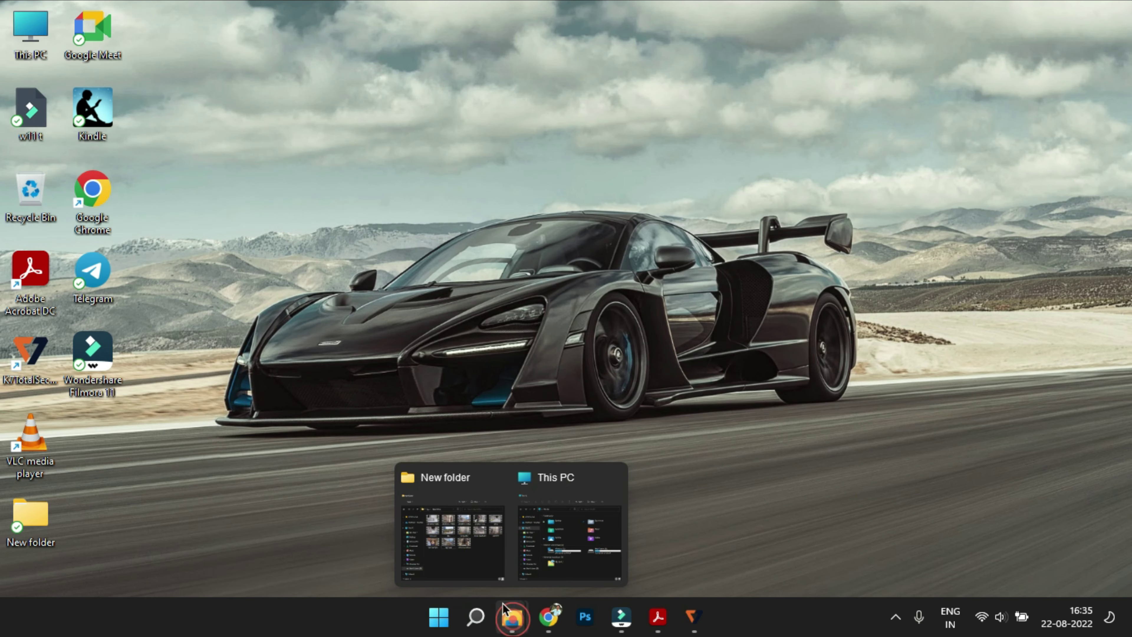
pyautogui.click(466, 554)
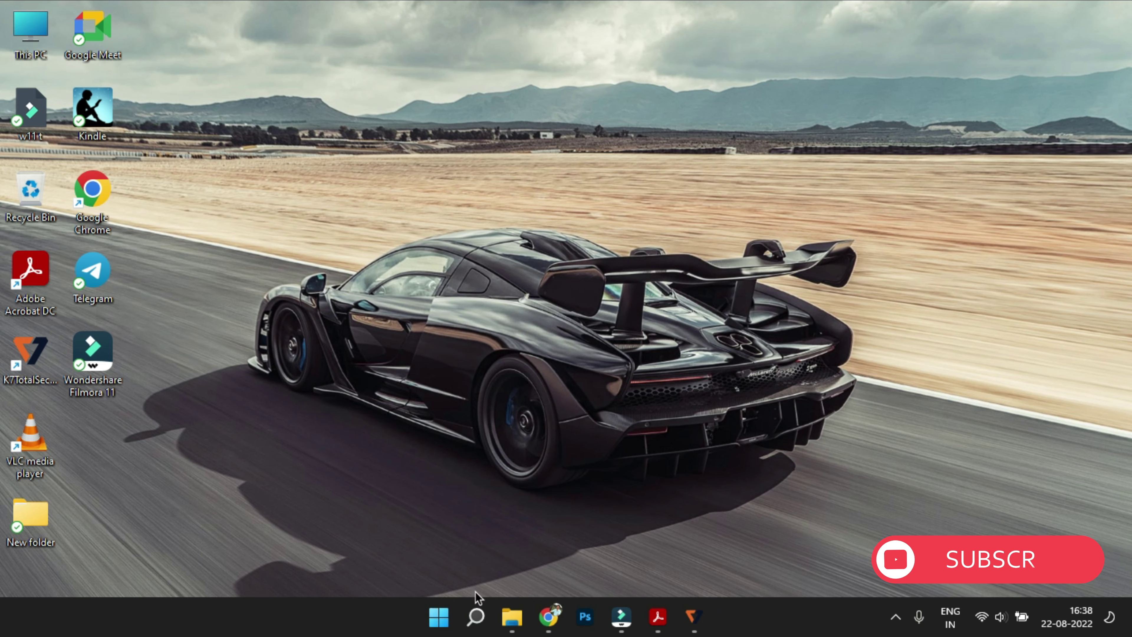
pyautogui.click(476, 617)
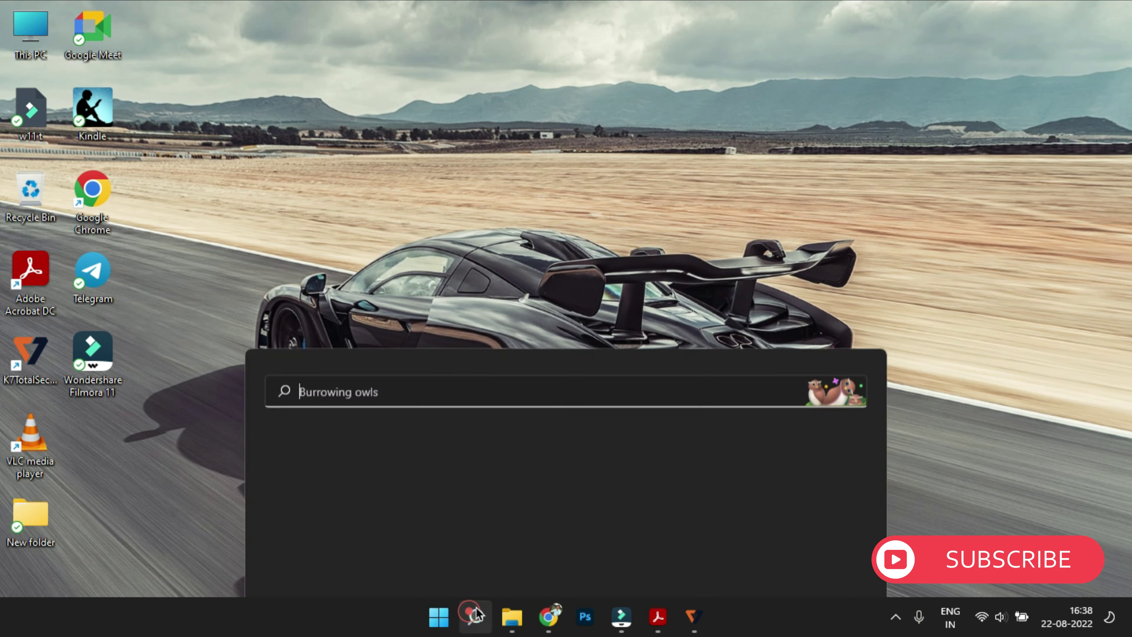
pyautogui.write('file')
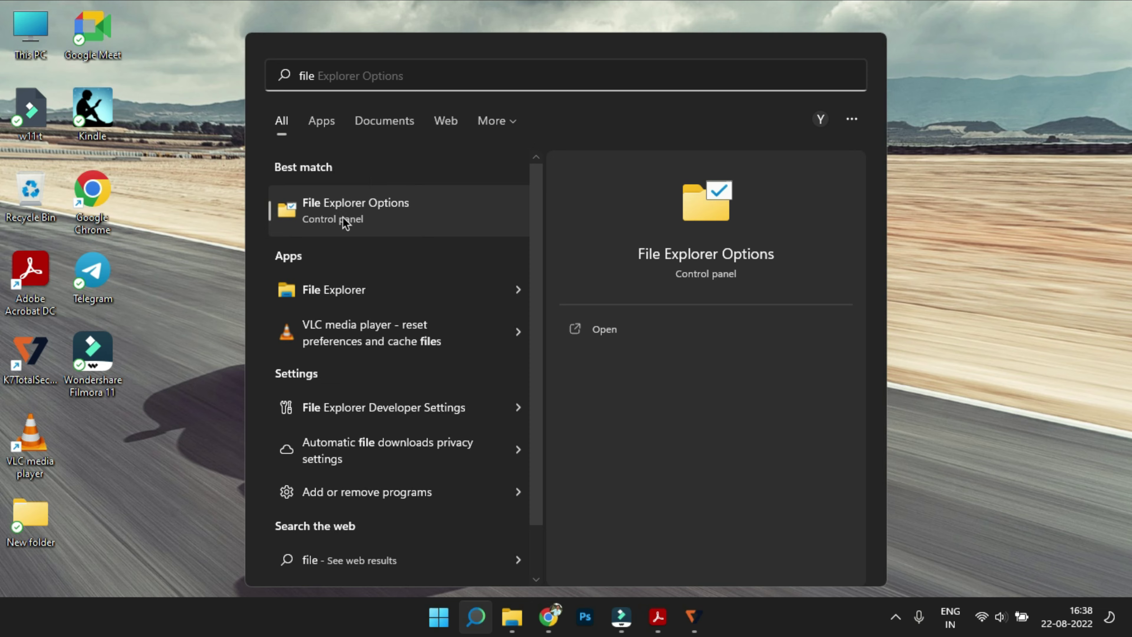
pyautogui.click(346, 222)
pyautogui.moveTo(245, 105); pyautogui.dragTo(568, 131)
pyautogui.click(476, 143)
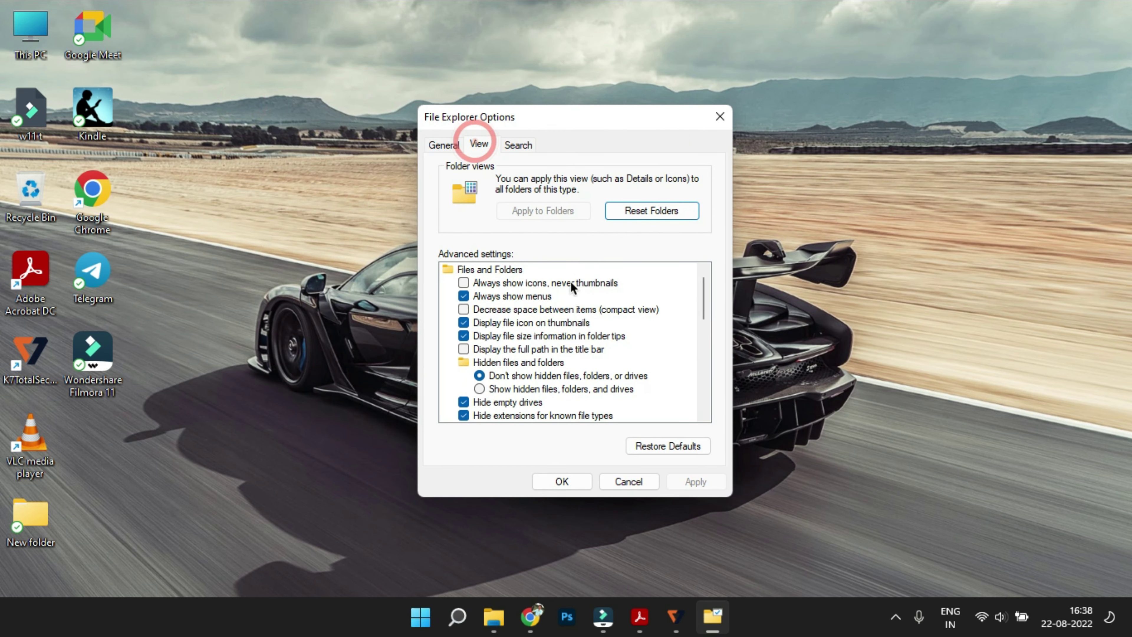
# Step: Turn off hiding extensions for known file types, apply the change and bring up New folder to check its file names
pyautogui.scroll(-2, 564, 325)
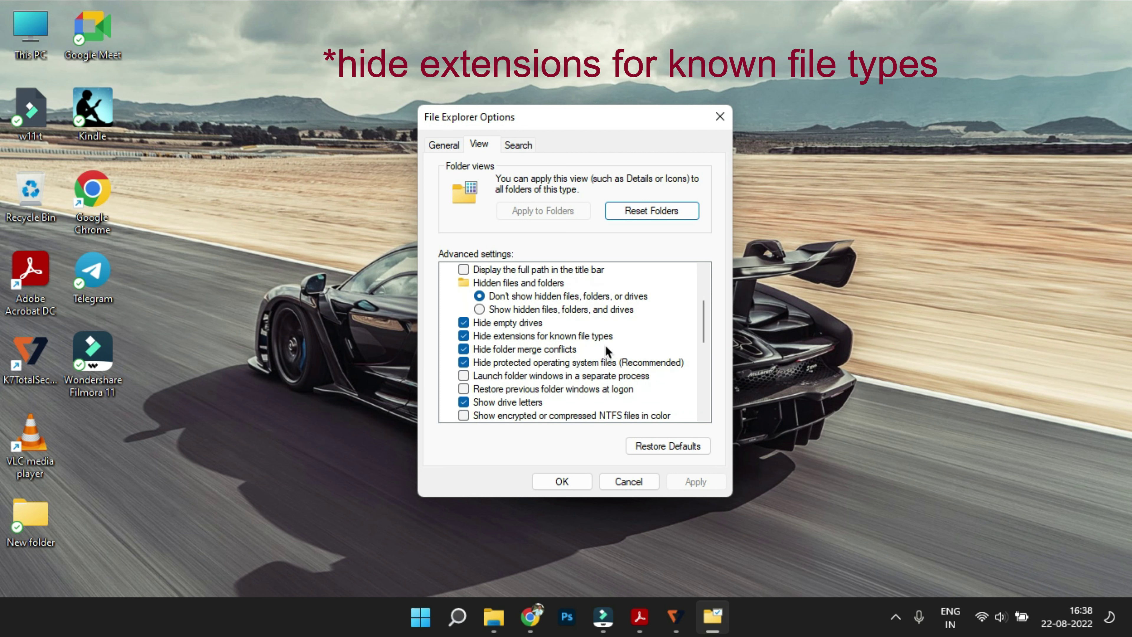
pyautogui.click(464, 337)
pyautogui.click(690, 481)
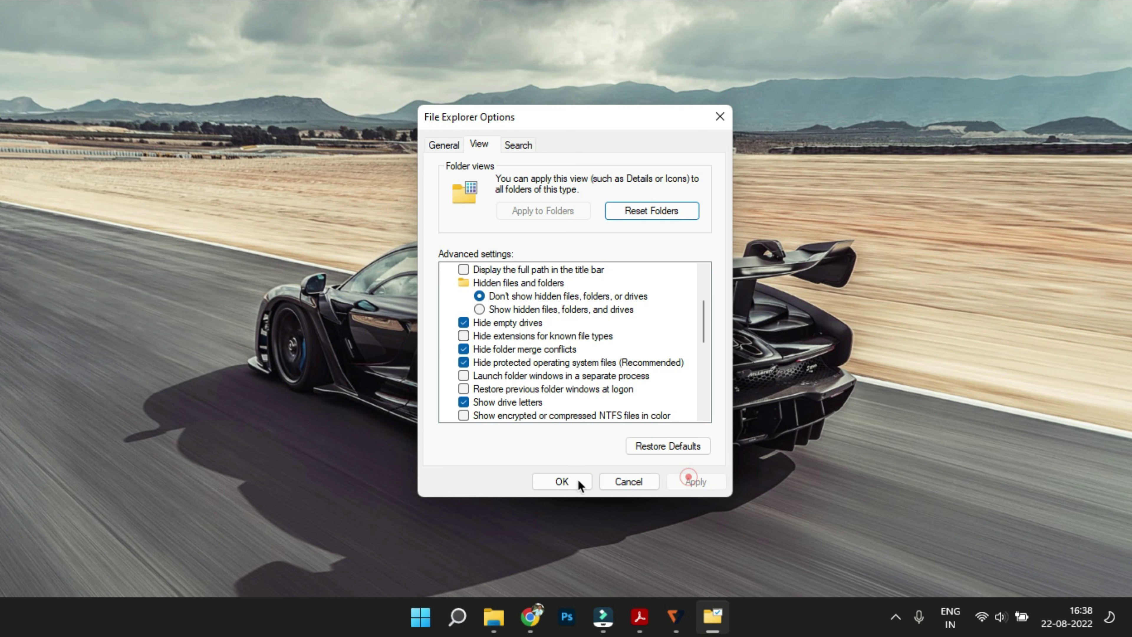
pyautogui.click(534, 480)
pyautogui.click(517, 614)
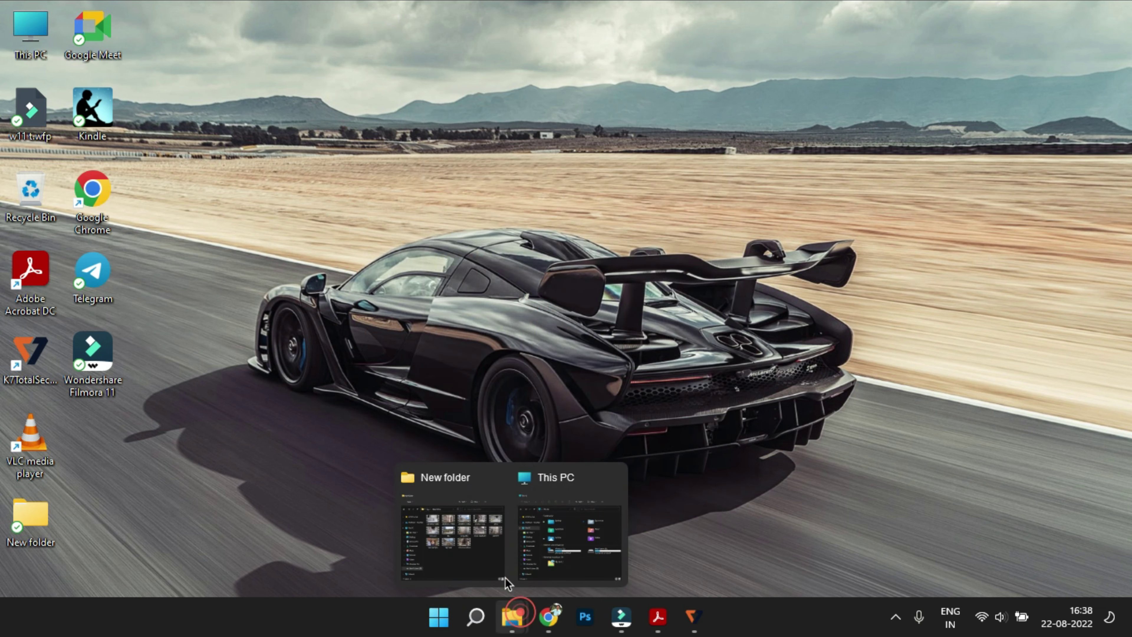
pyautogui.click(463, 495)
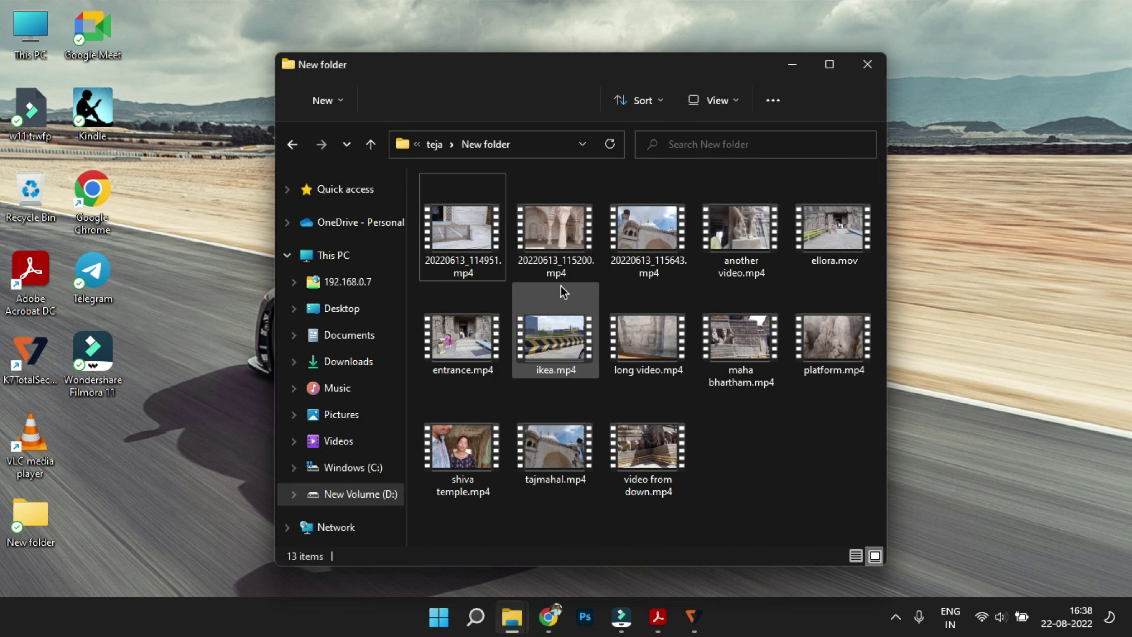
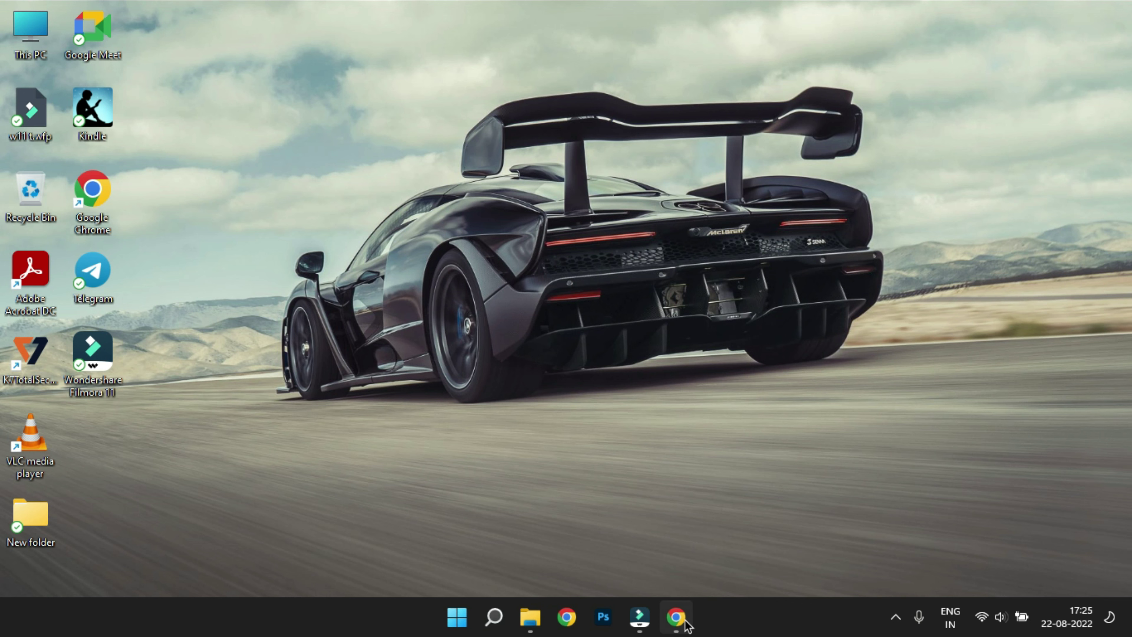
# Step: Open the Chrome and File Explorer windows and snap them side by side in equal halves, with File Explorer in the left half
pyautogui.click(676, 617)
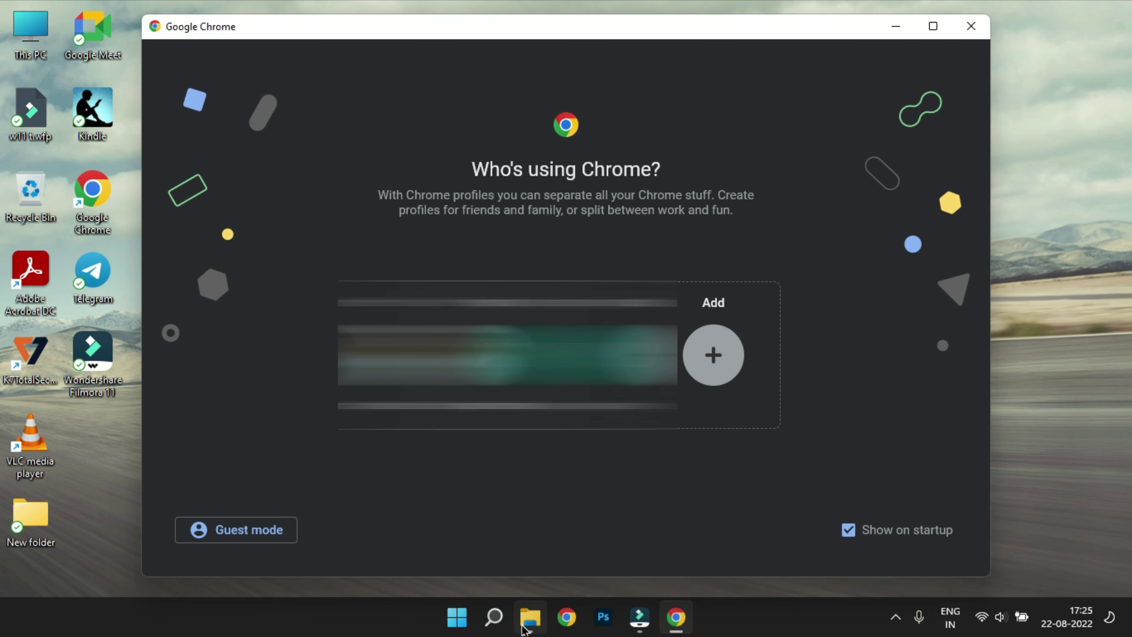
pyautogui.click(530, 616)
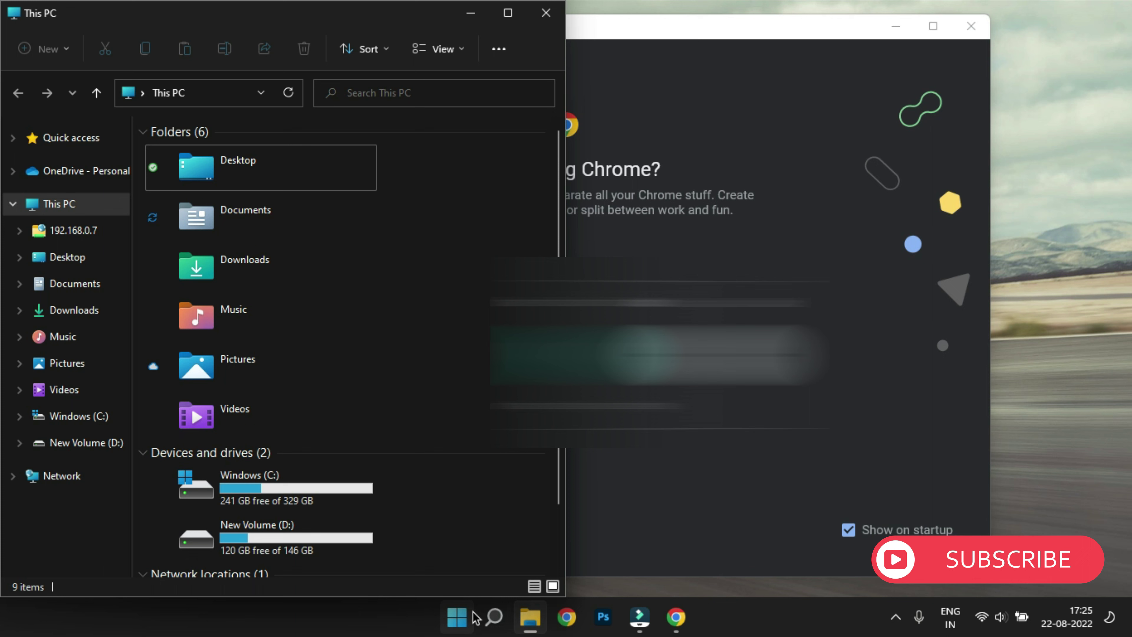
pyautogui.moveTo(507, 18)
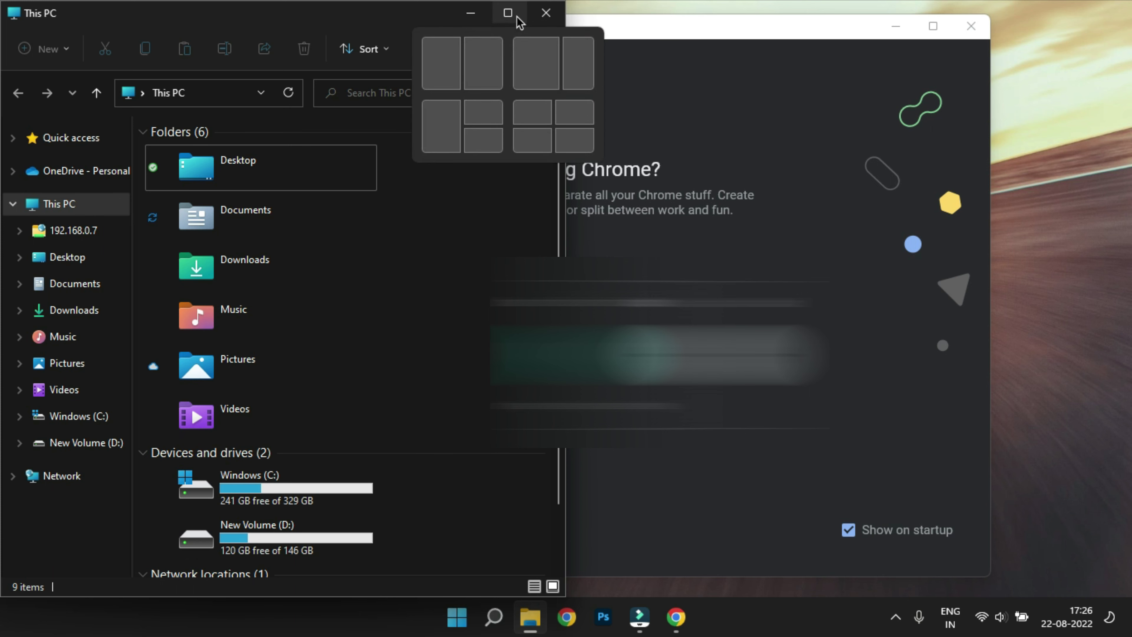
pyautogui.click(442, 71)
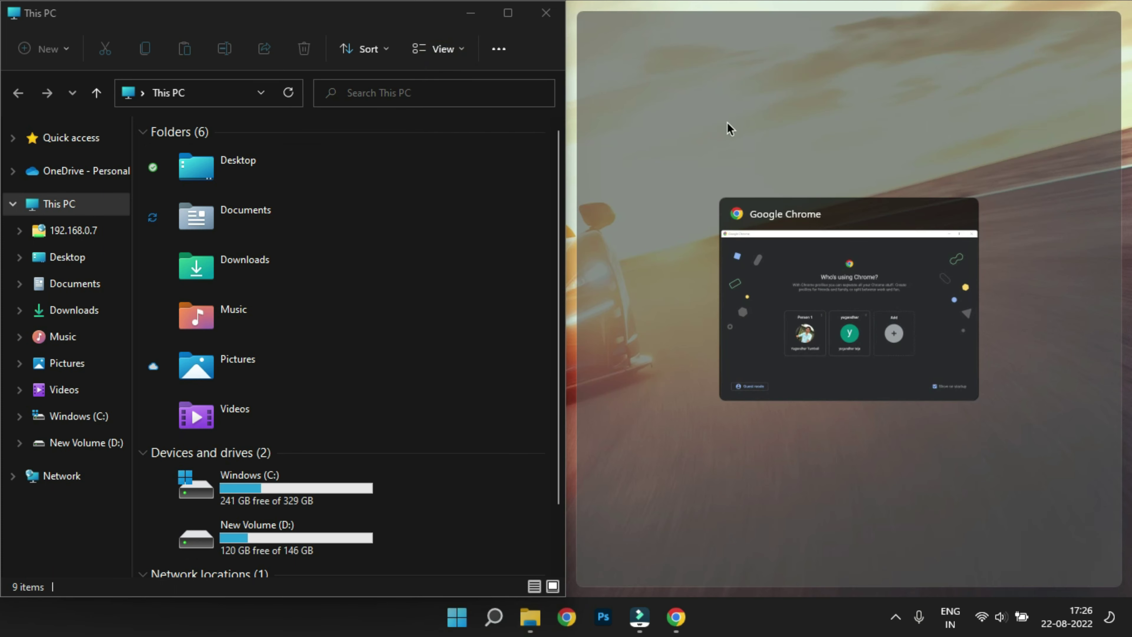
pyautogui.click(883, 258)
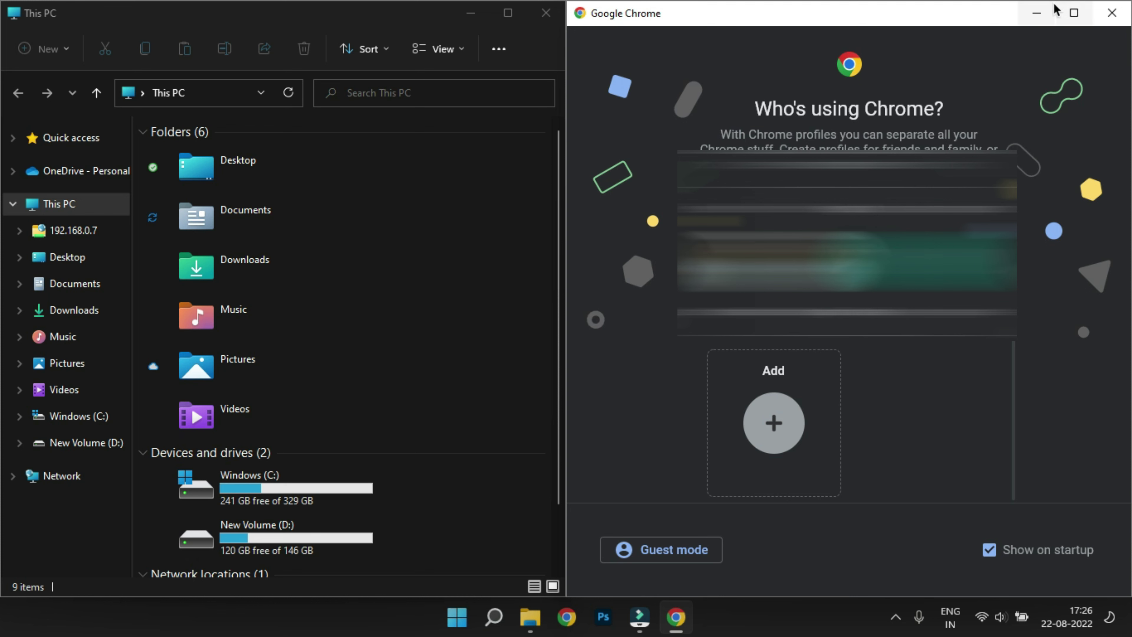
pyautogui.moveTo(1073, 20)
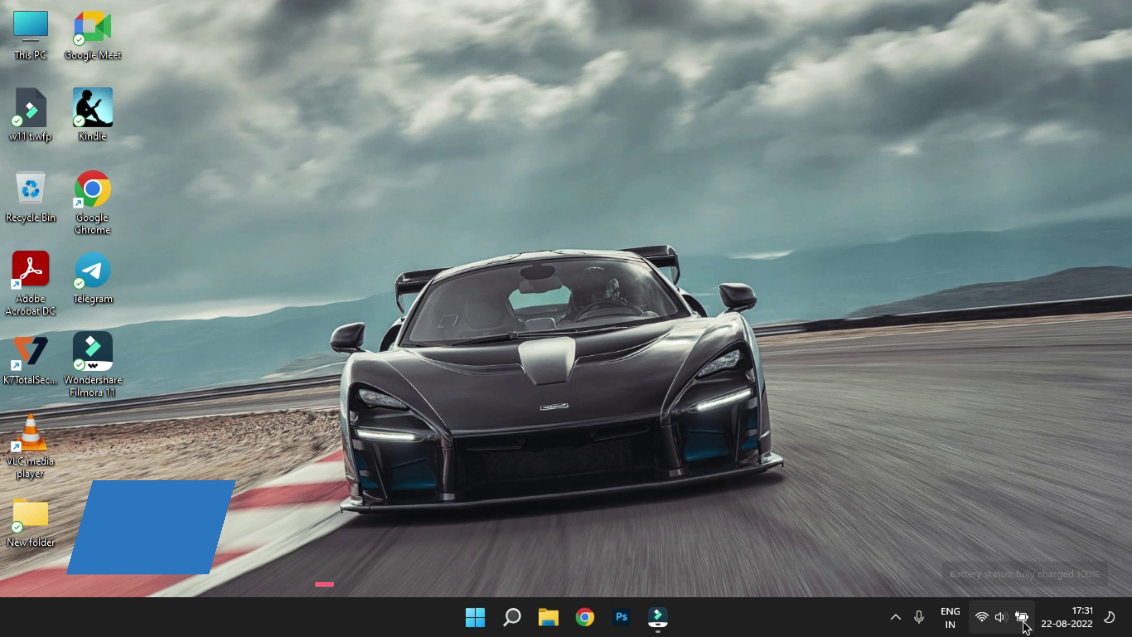
# Step: Start editing the quick settings and open the list of items that can be added
pyautogui.click(1000, 617)
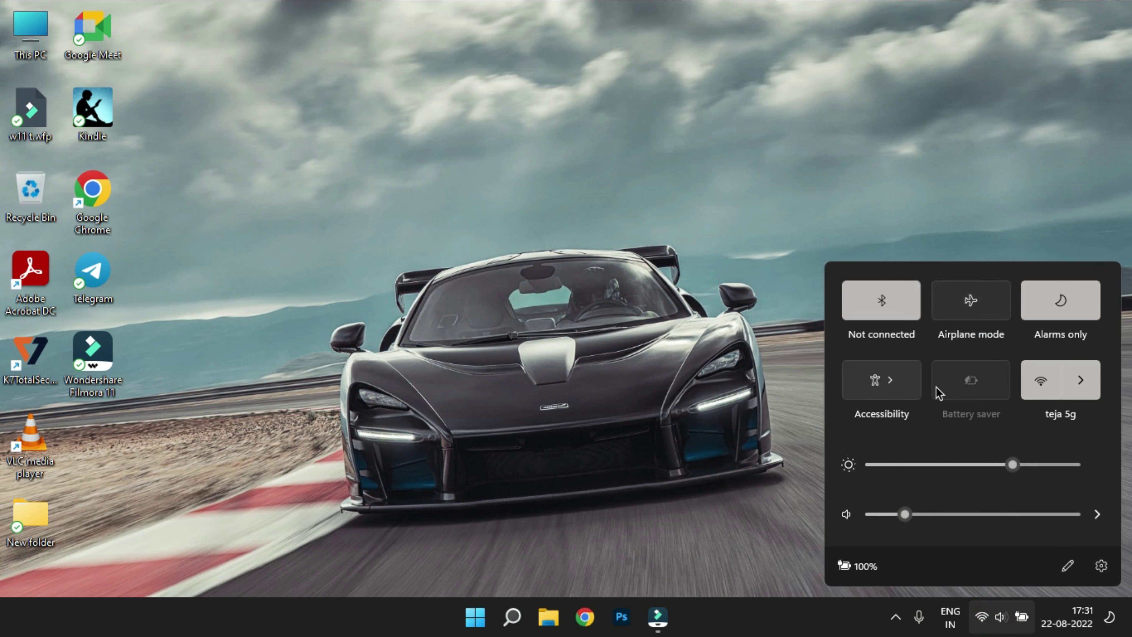
pyautogui.click(1065, 573)
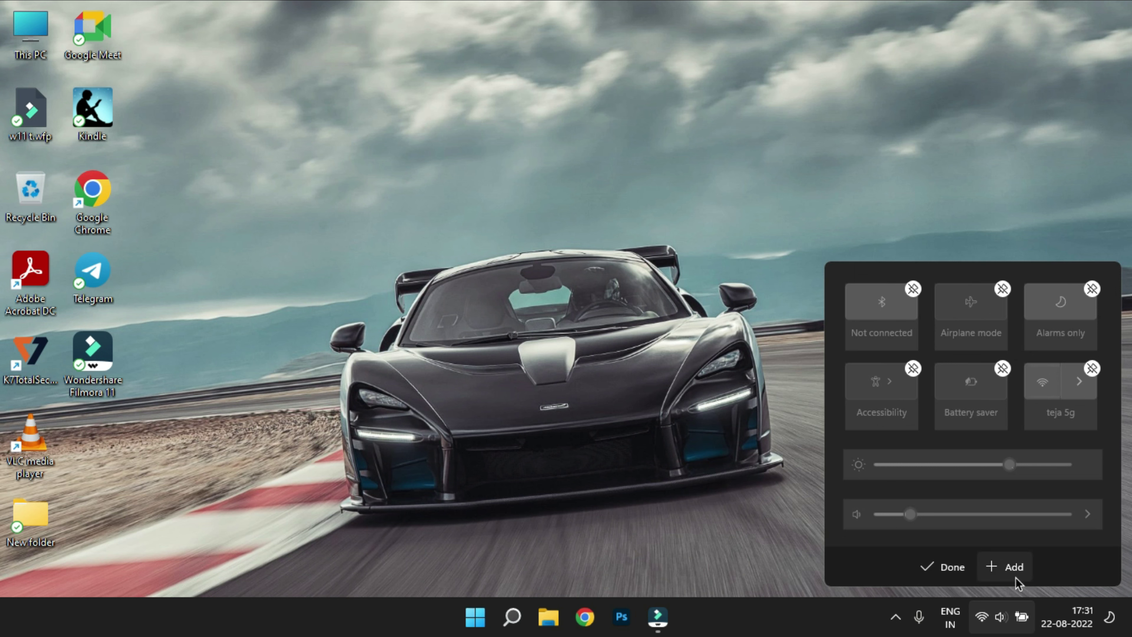
pyautogui.click(999, 571)
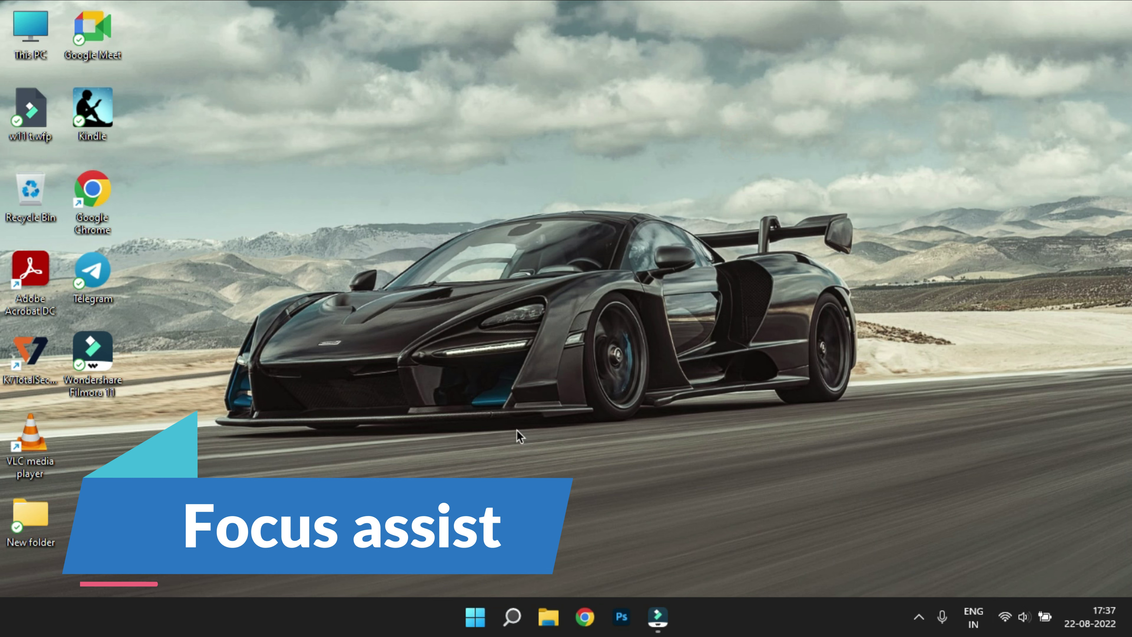
# Step: Open the Focus assist system settings and set Focus assist to Priority only
pyautogui.click(473, 625)
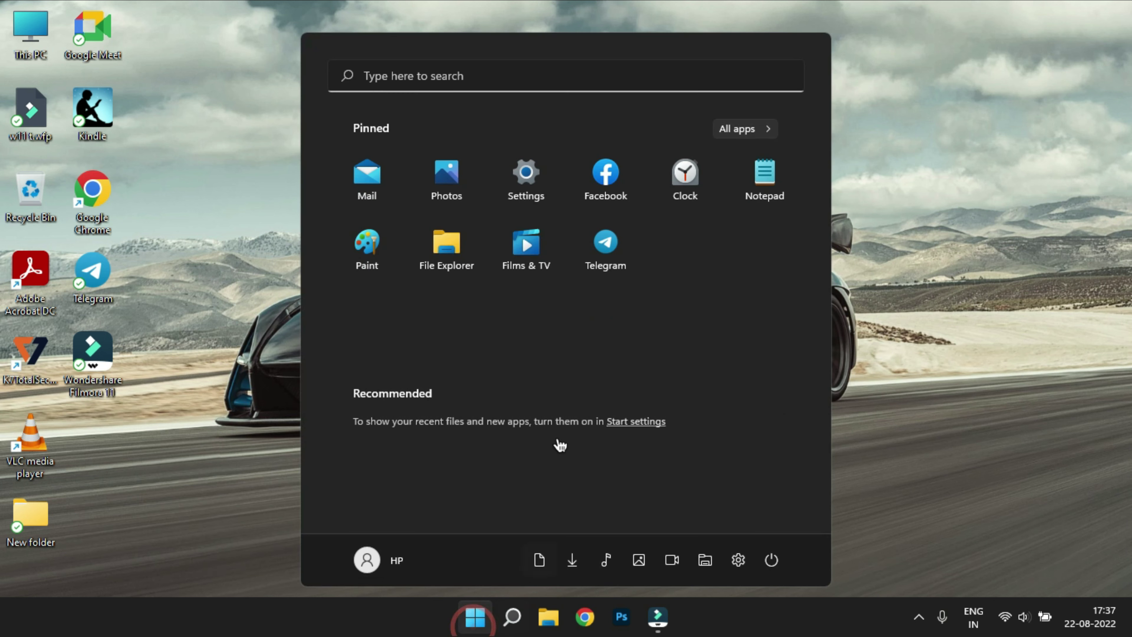
pyautogui.click(537, 191)
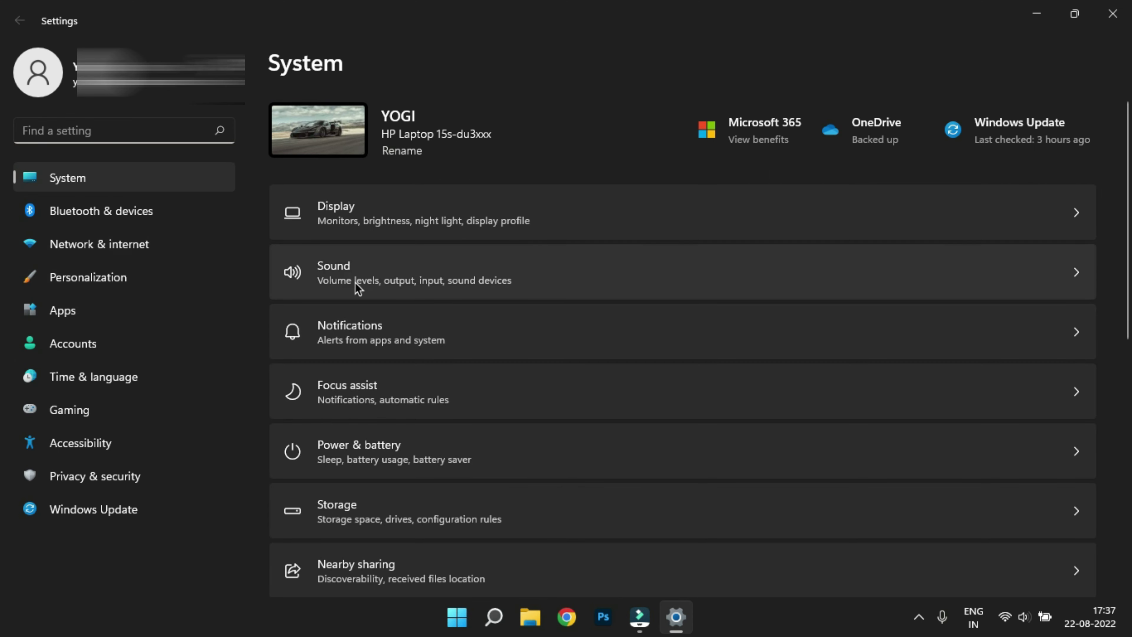
pyautogui.click(474, 397)
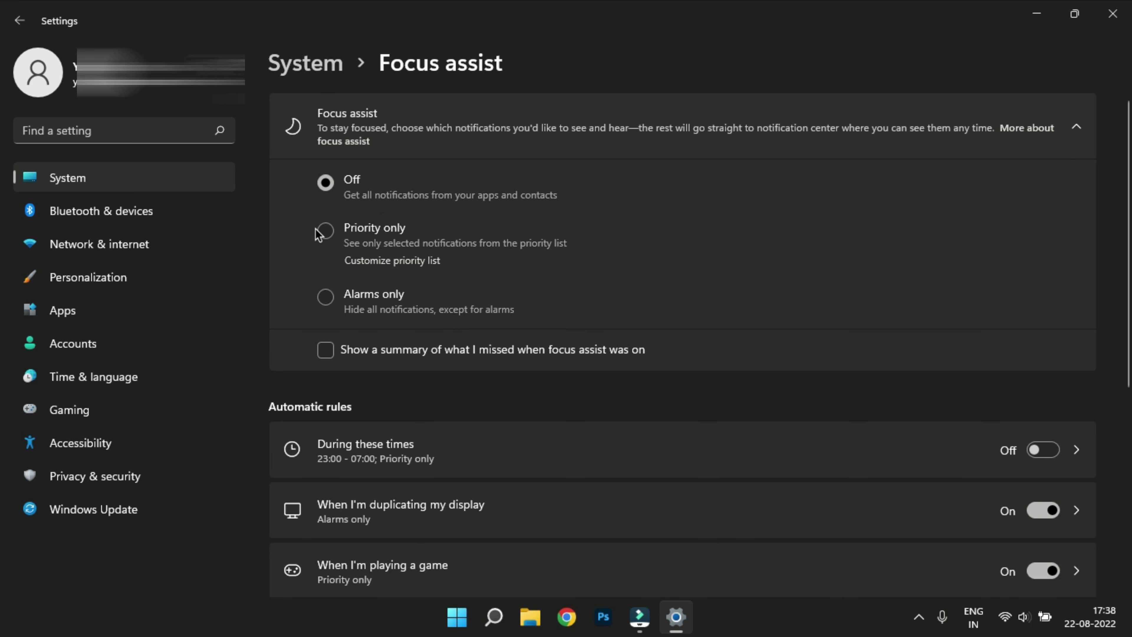
pyautogui.click(325, 234)
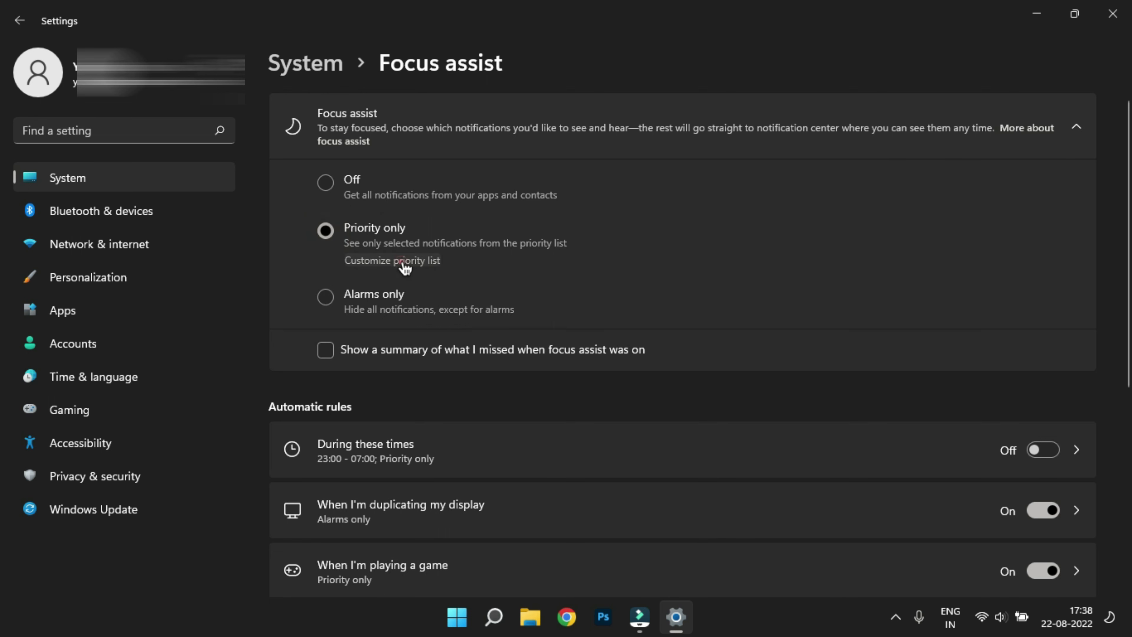
# Step: Examine the apps in the Focus assist priority list and the automatic rules on the Focus assist page
pyautogui.click(400, 261)
pyautogui.scroll(-10, 397, 321)
pyautogui.scroll(10, 398, 330)
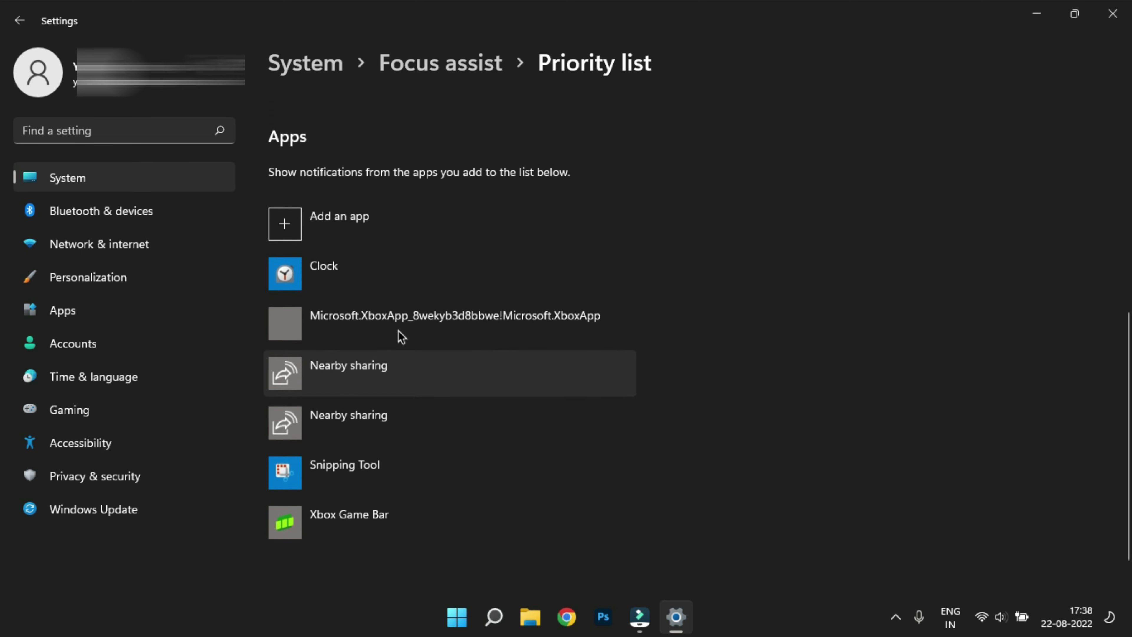
pyautogui.click(455, 64)
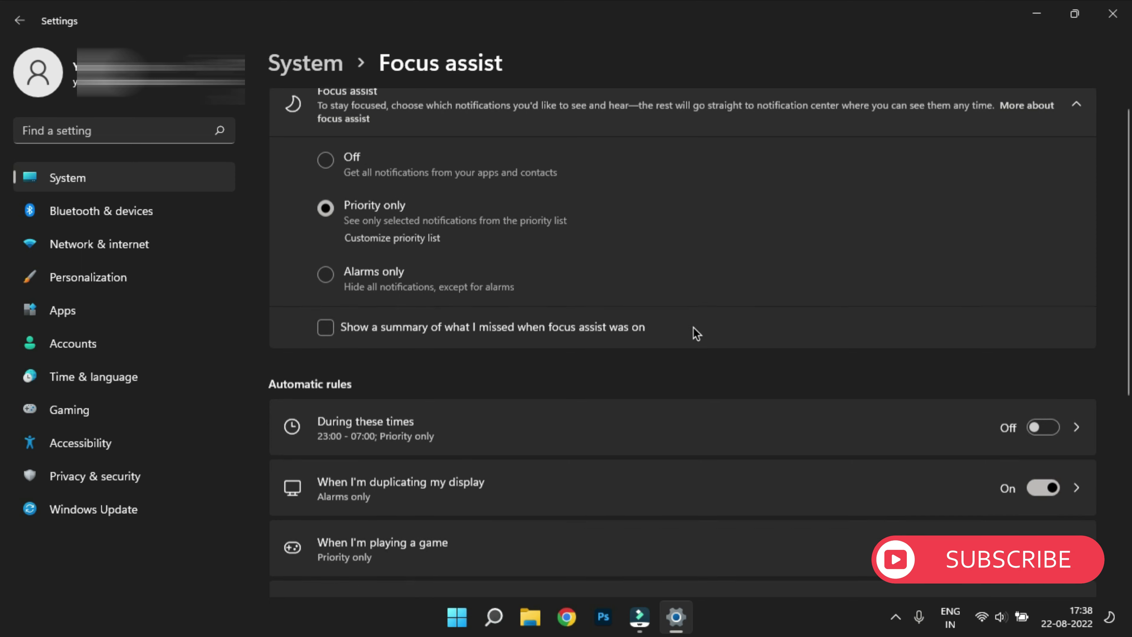
pyautogui.scroll(-5, 693, 330)
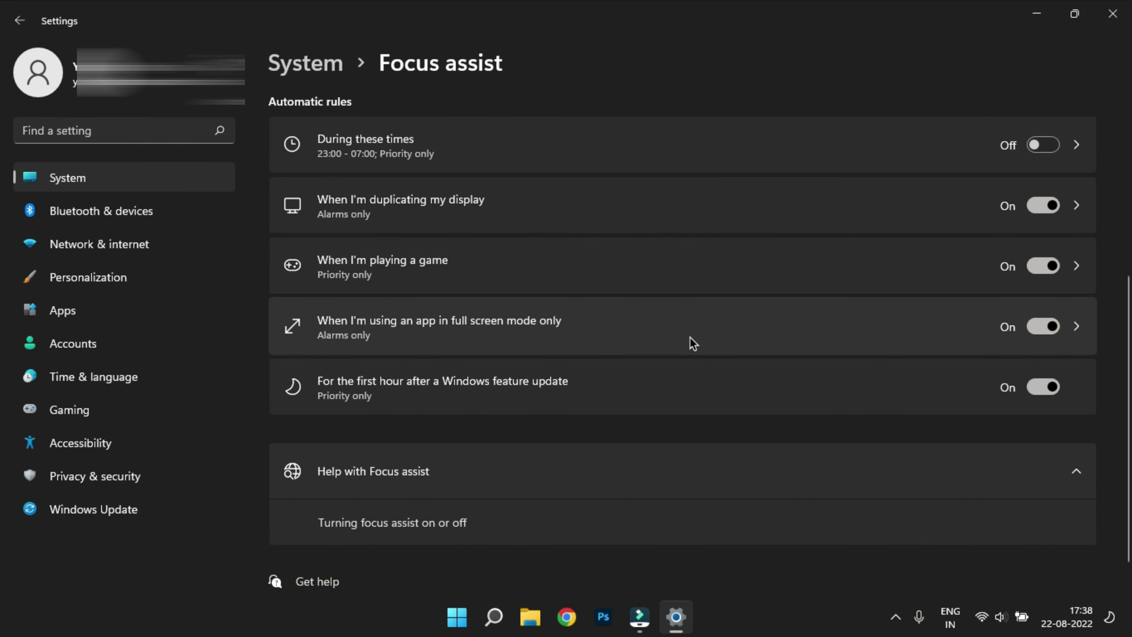
pyautogui.scroll(2, 713, 350)
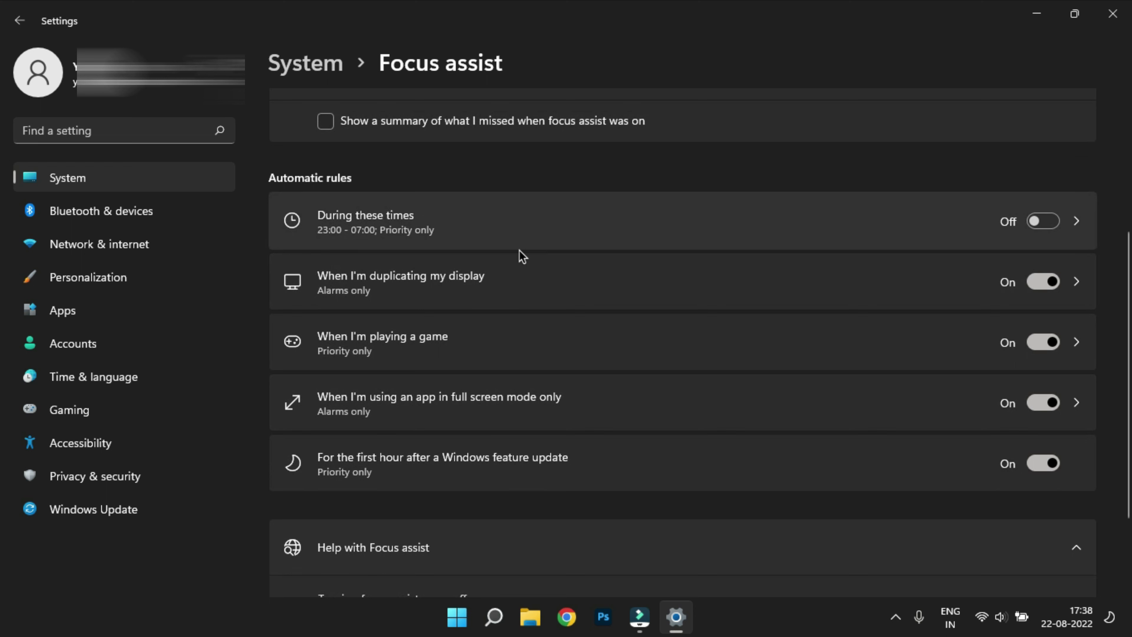